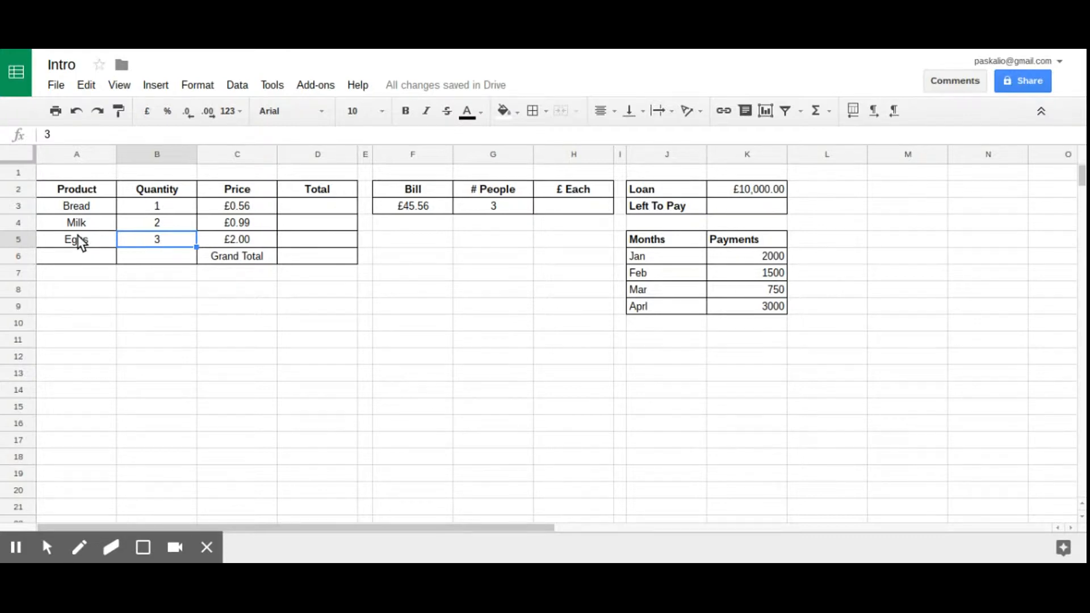
# Step: Calculate the Bread row's total in D3 with the formula =B3*C3
pyautogui.click(315, 206)
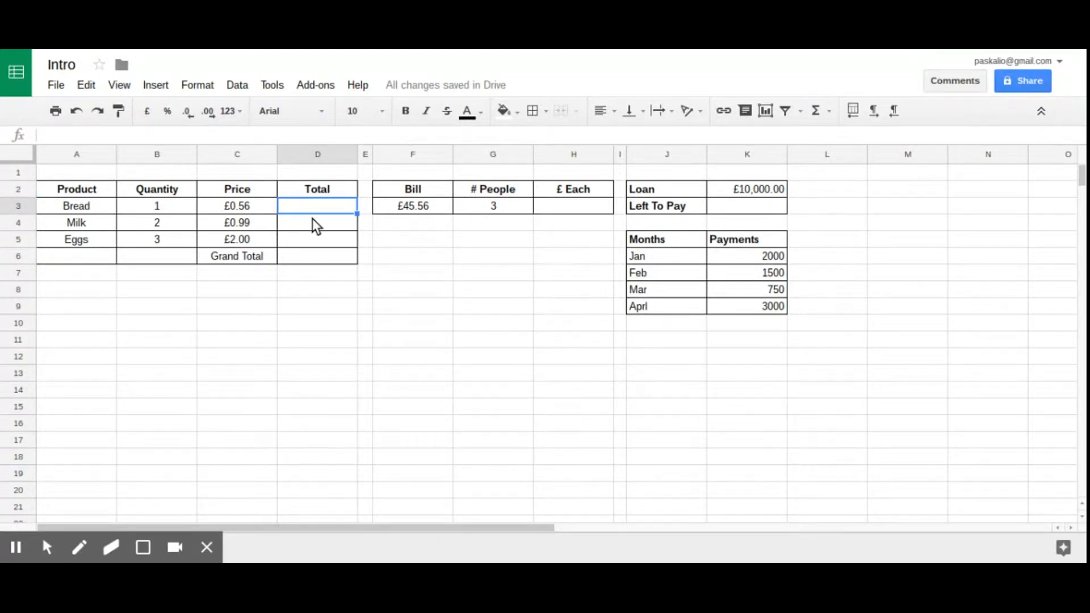
pyautogui.click(93, 140)
pyautogui.write('=')
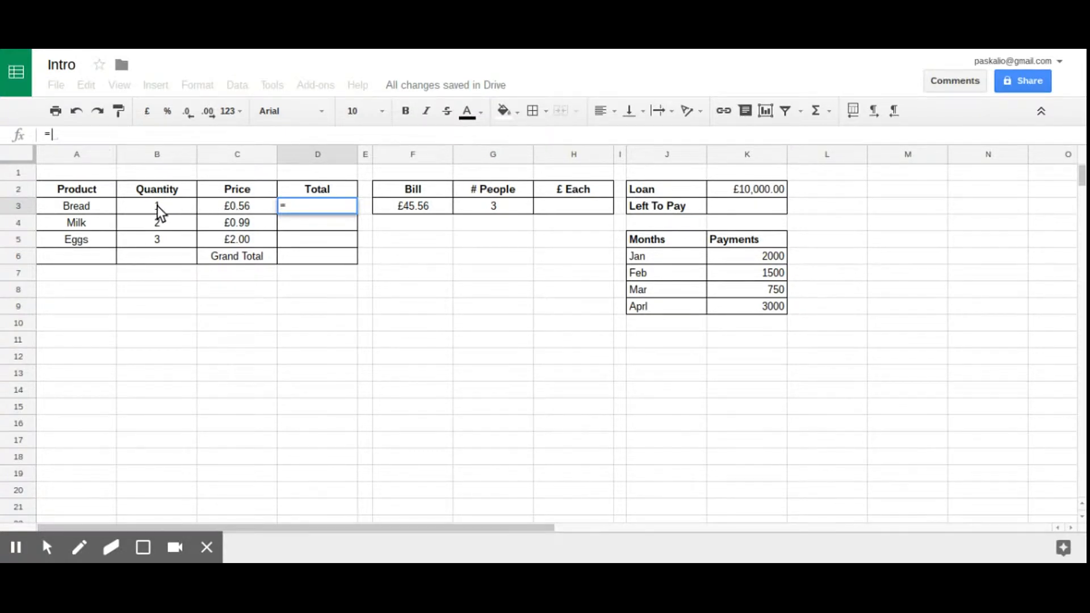
pyautogui.write('B')
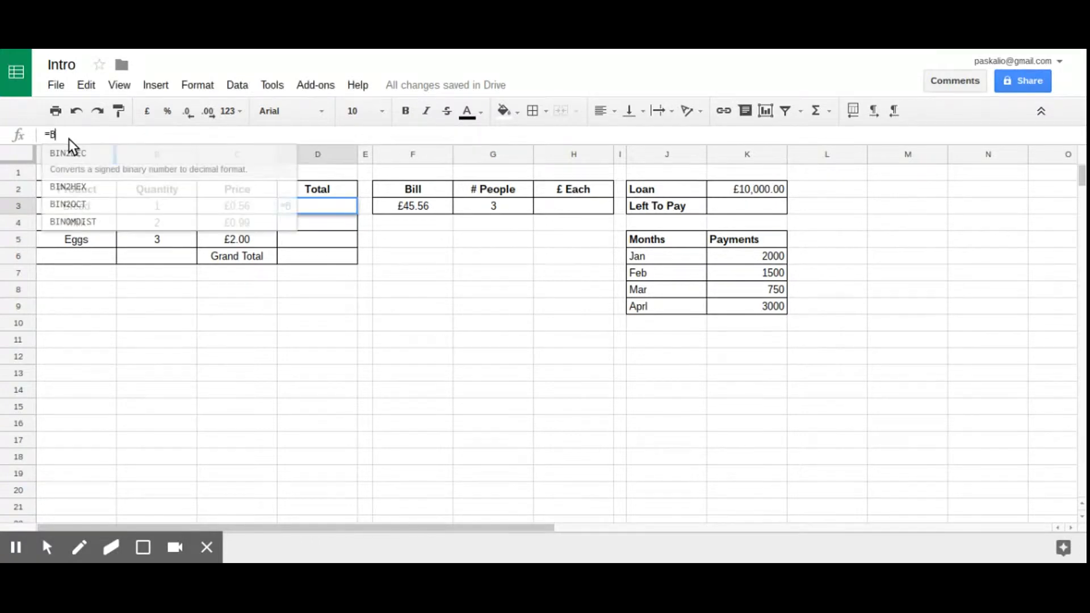
pyautogui.write('3*')
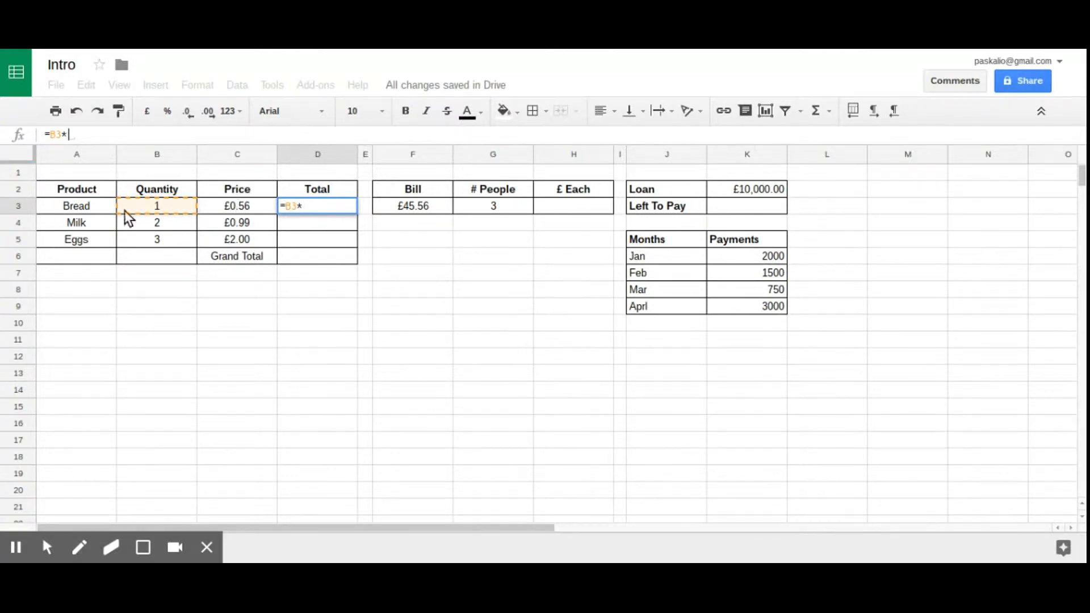
pyautogui.write('C3')
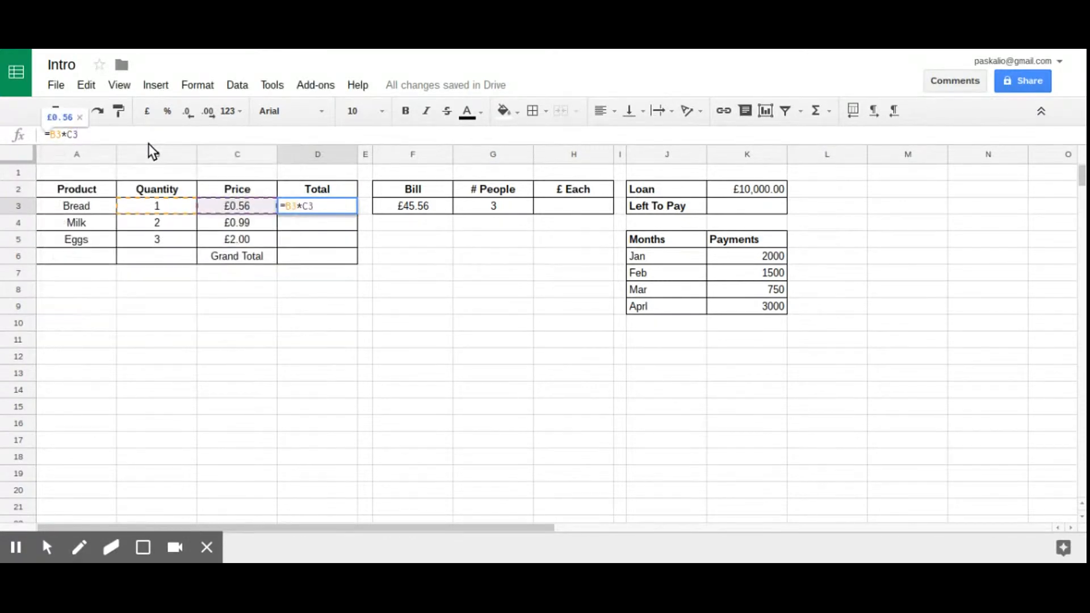
pyautogui.press('Return')
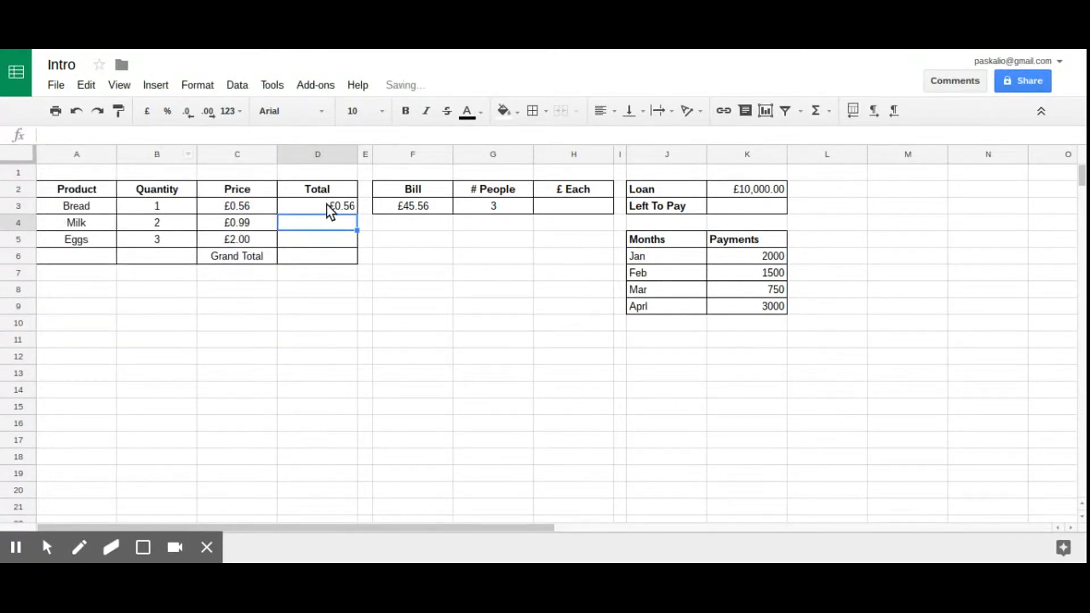
pyautogui.click(349, 209)
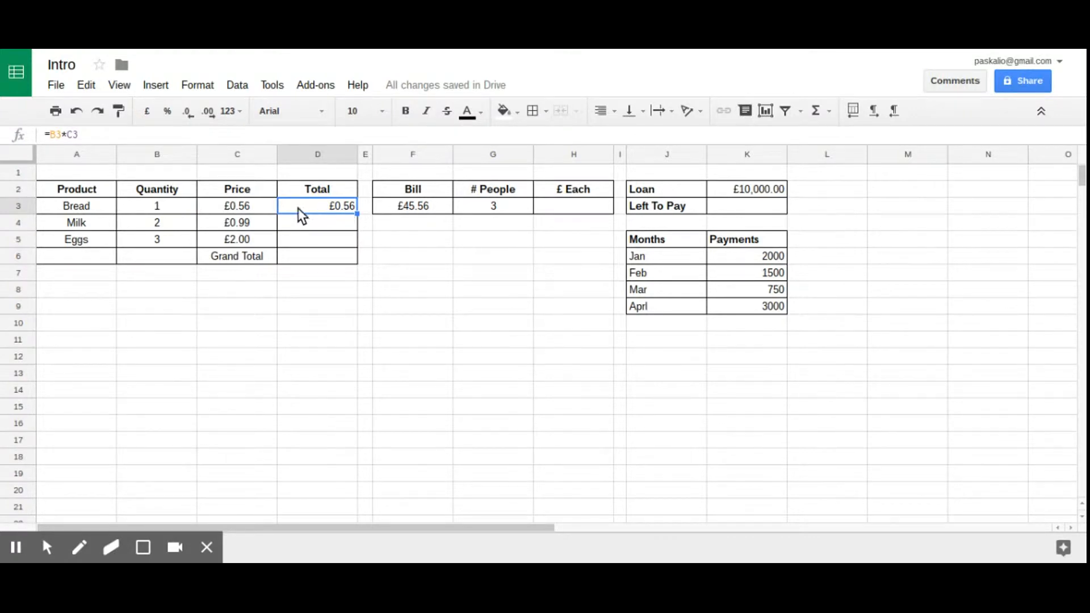
# Step: Calculate the Milk row's total in D4 with the formula =B4*C4
pyautogui.click(324, 226)
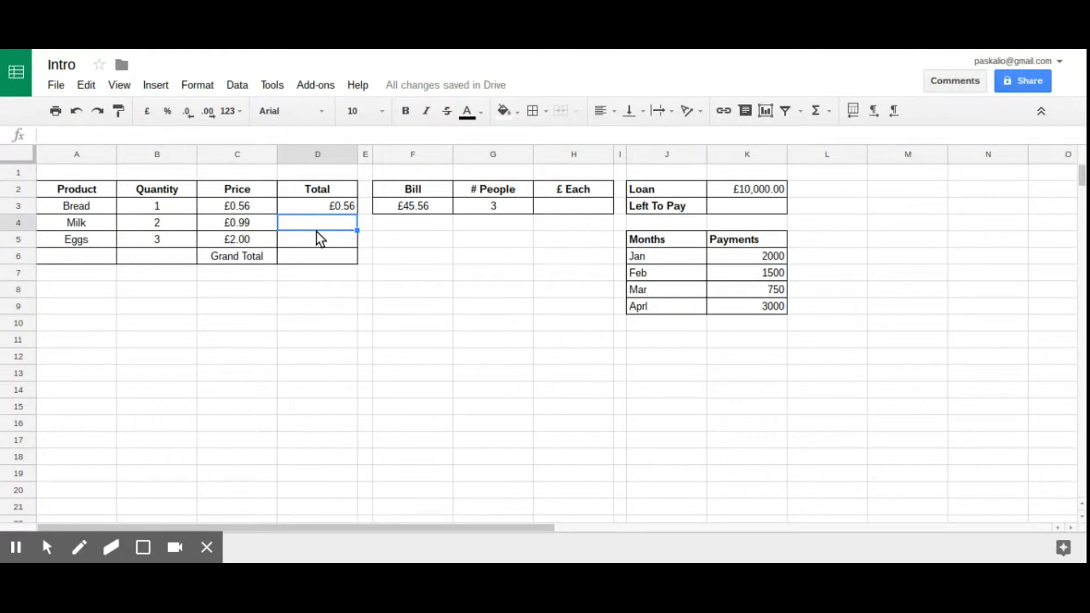
pyautogui.write('=')
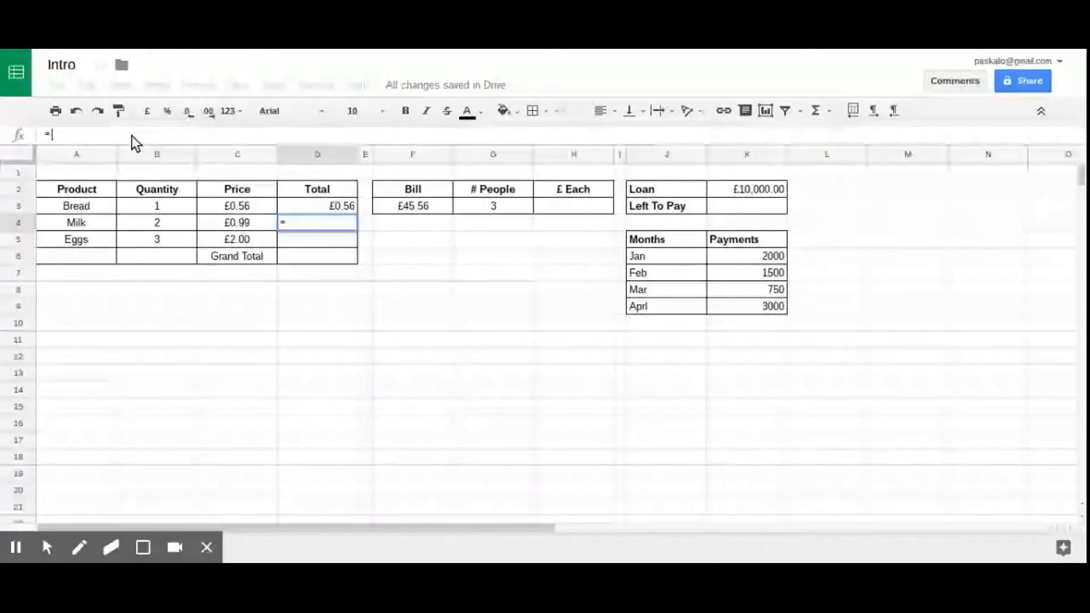
pyautogui.click(152, 223)
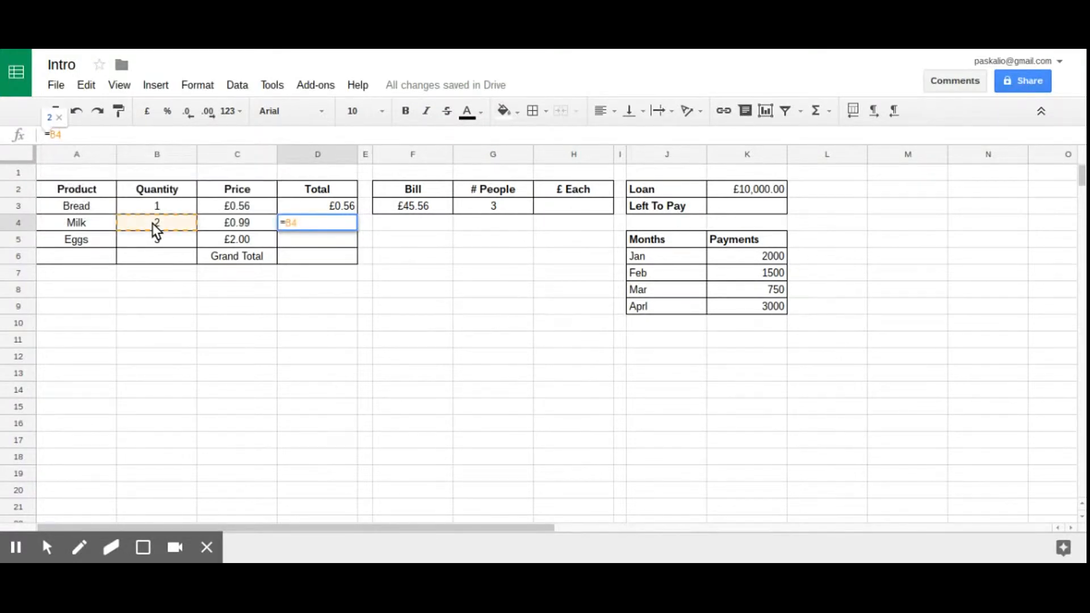
pyautogui.write('*')
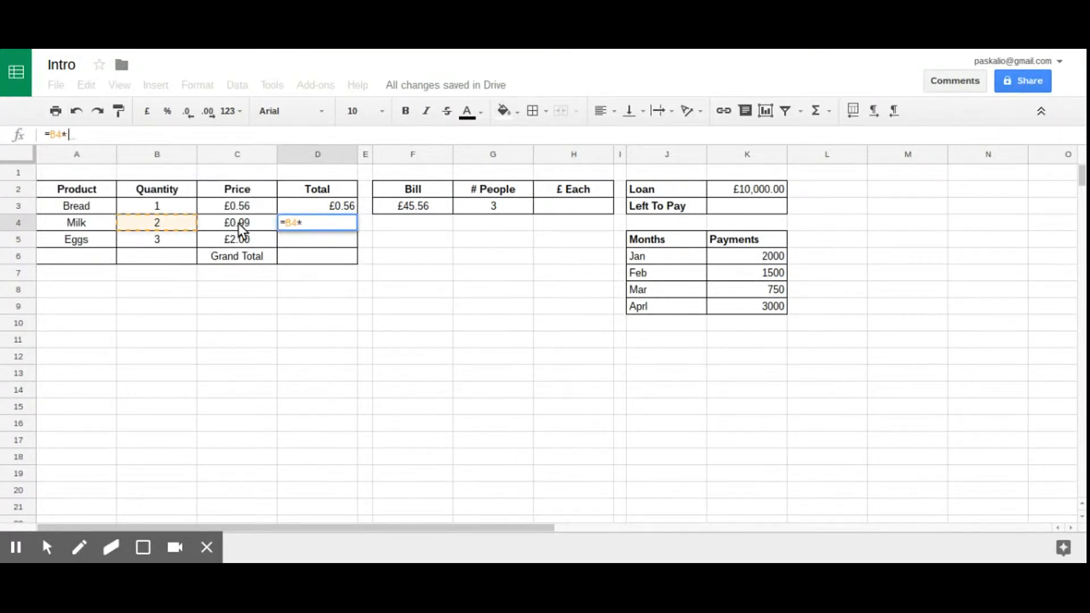
pyautogui.write('C4')
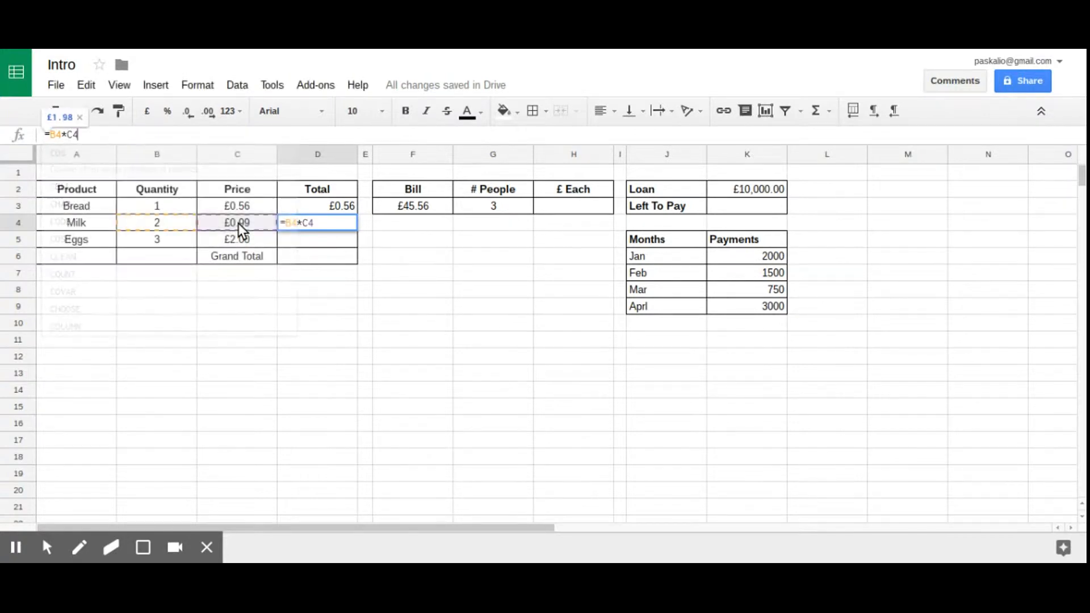
pyautogui.press('Return')
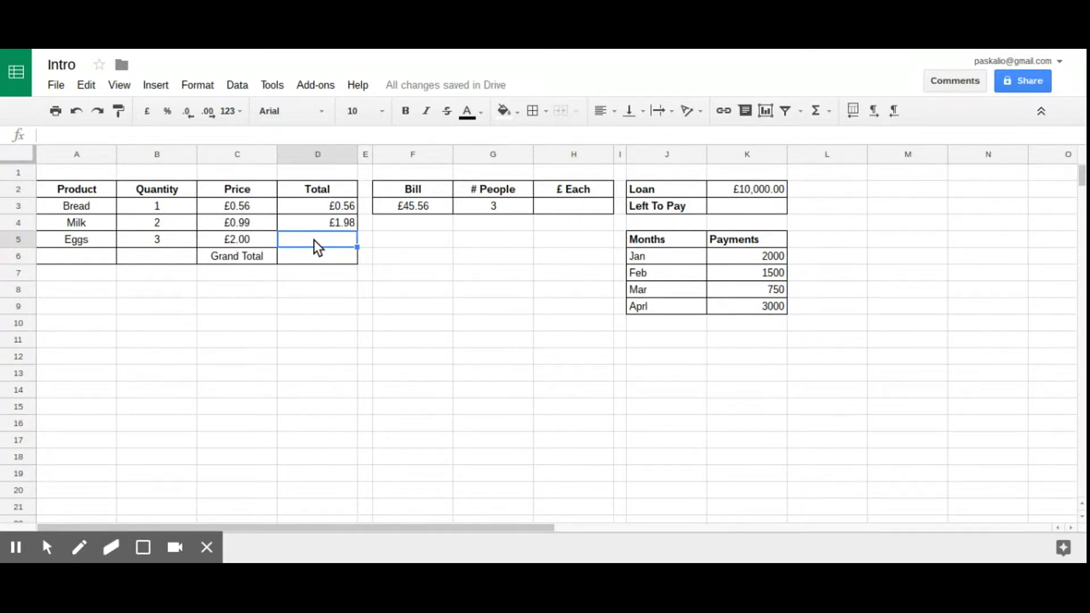
# Step: Fill the Milk total formula from D4 down into the Eggs total cell D5 and check the cell references it uses
pyautogui.write('=')
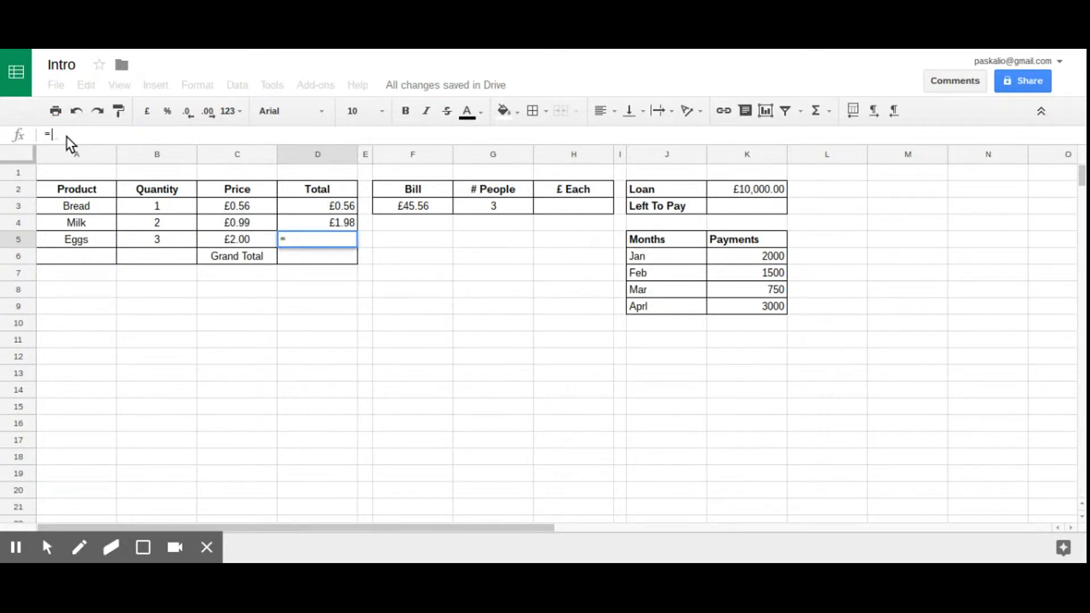
pyautogui.press('BackSpace')
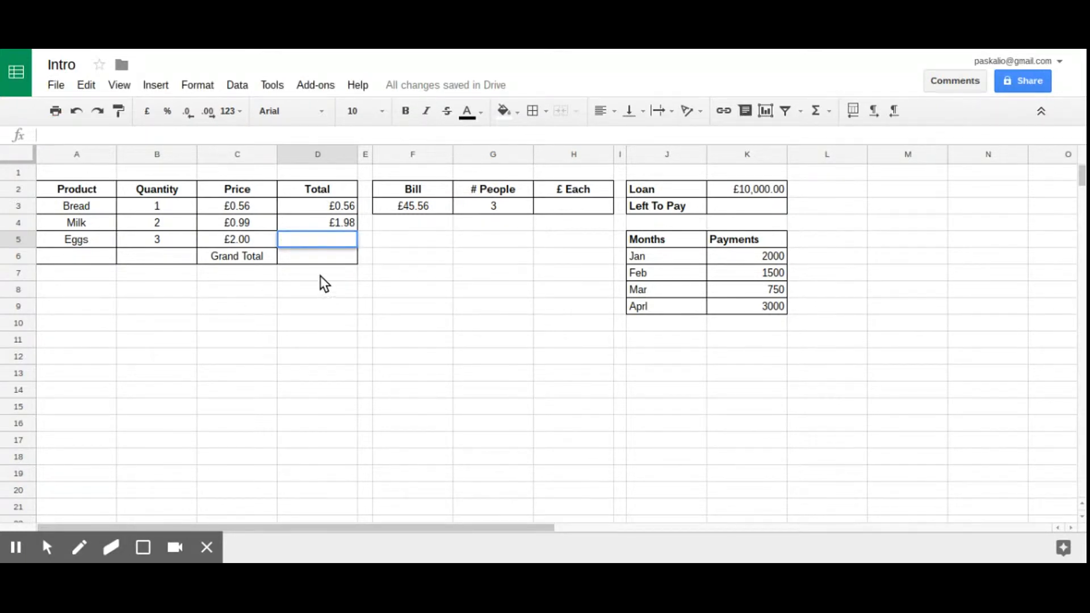
pyautogui.click(310, 241)
pyautogui.click(324, 223)
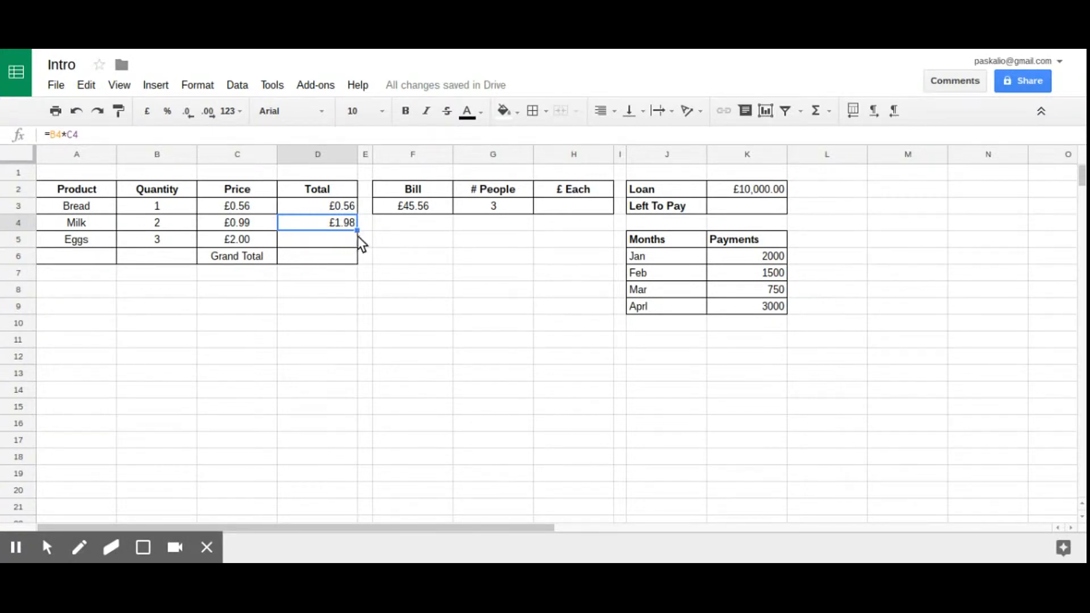
pyautogui.moveTo(357, 231); pyautogui.dragTo(358, 249)
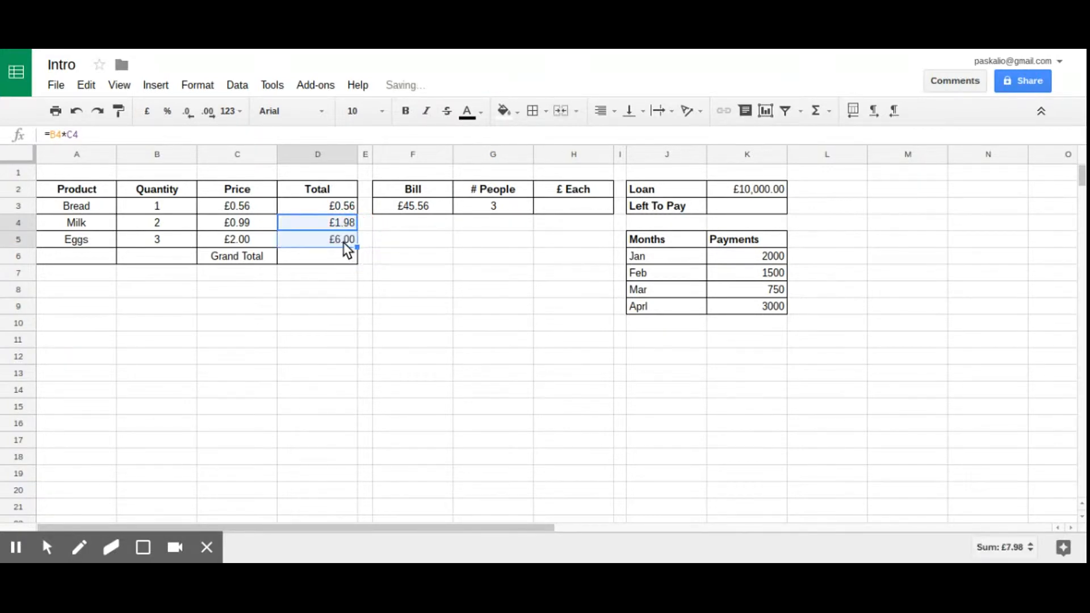
pyautogui.click(335, 224)
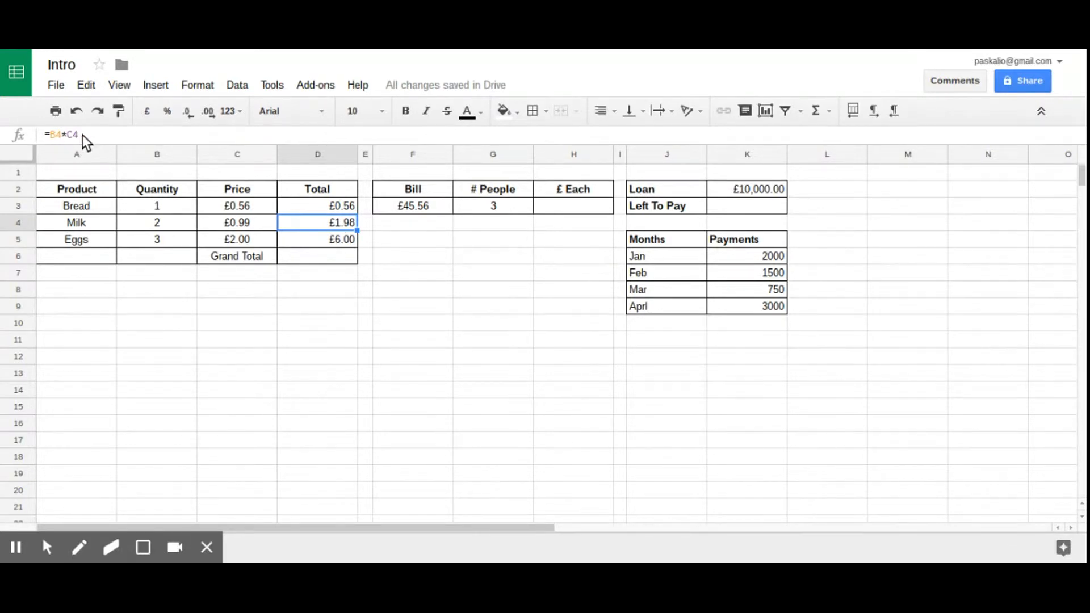
pyautogui.click(339, 245)
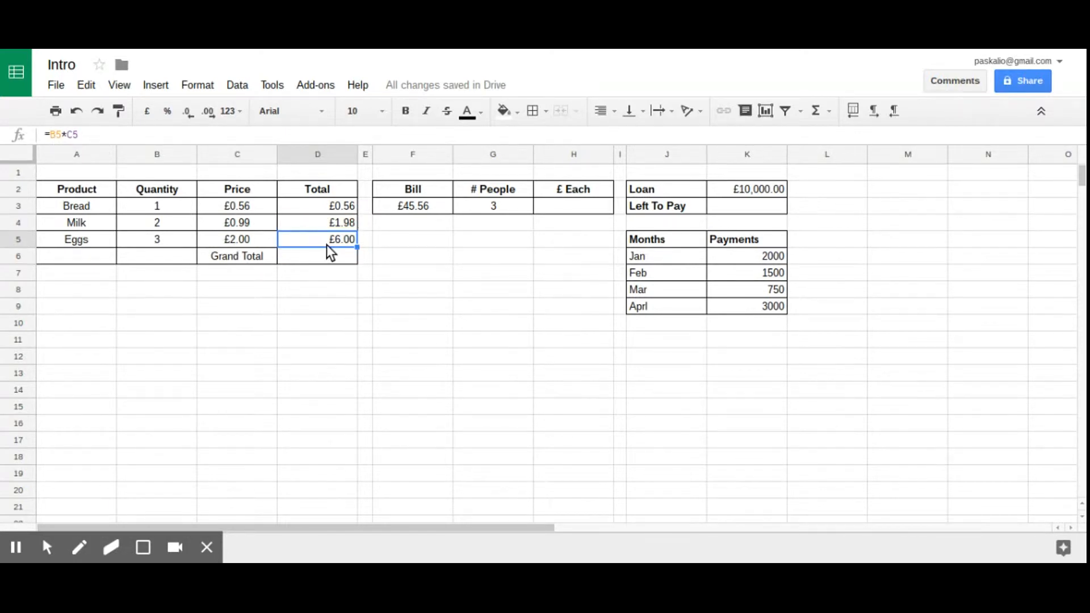
pyautogui.click(219, 241)
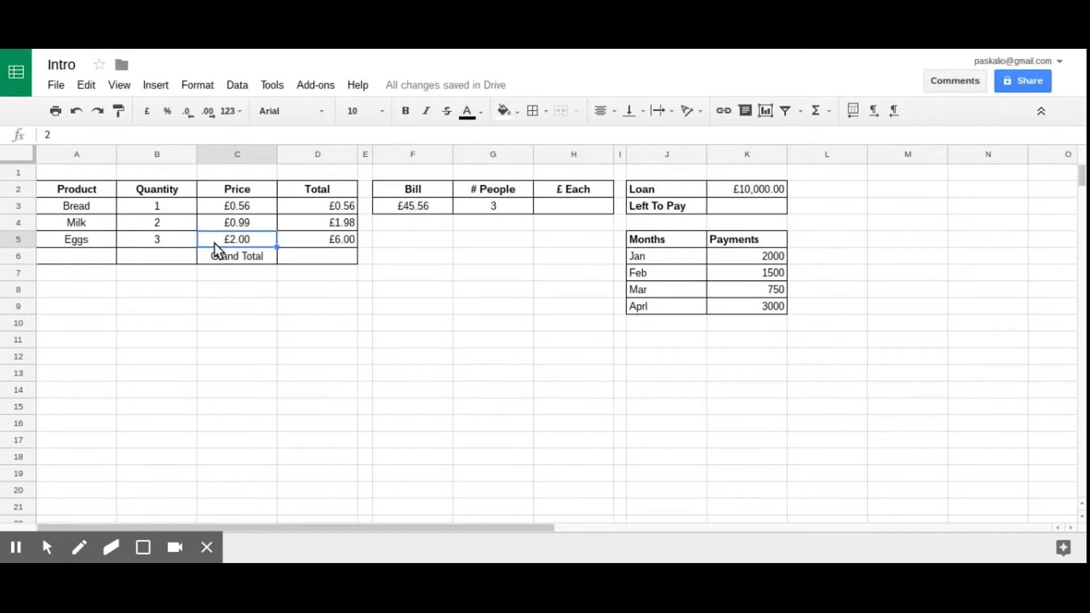
pyautogui.click(163, 240)
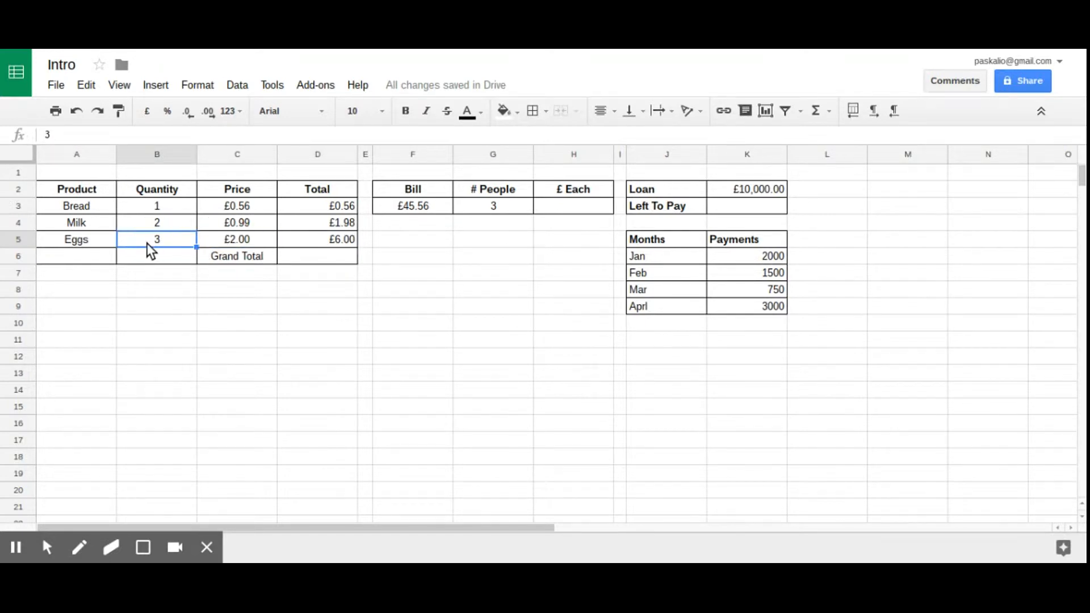
# Step: Calculate the Grand Total in D6 by adding the three product totals with the formula =D3+D4+D5
pyautogui.click(325, 262)
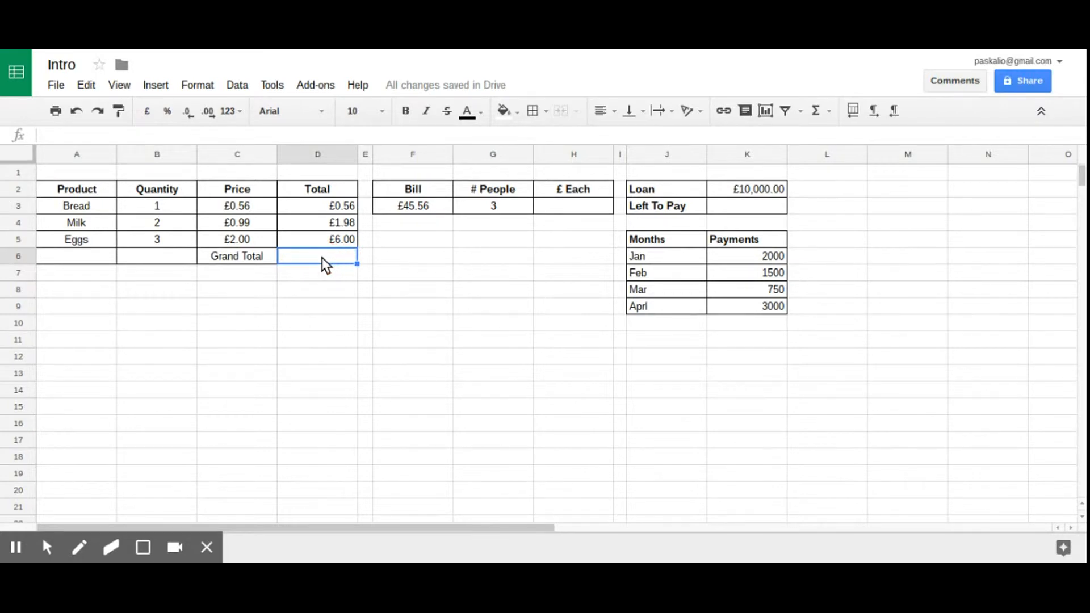
pyautogui.write('=')
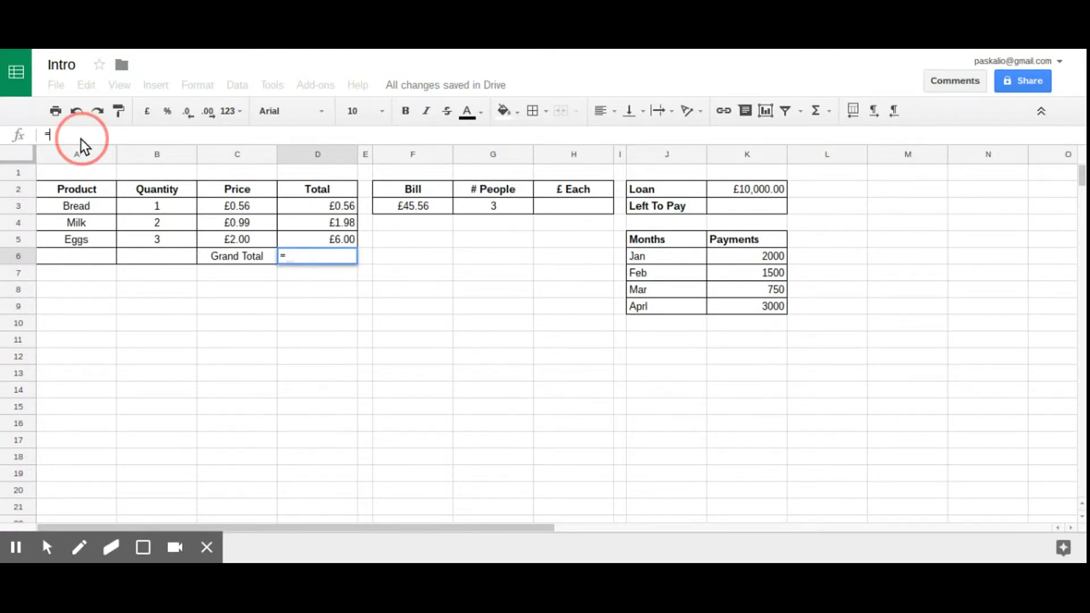
pyautogui.write('D3')
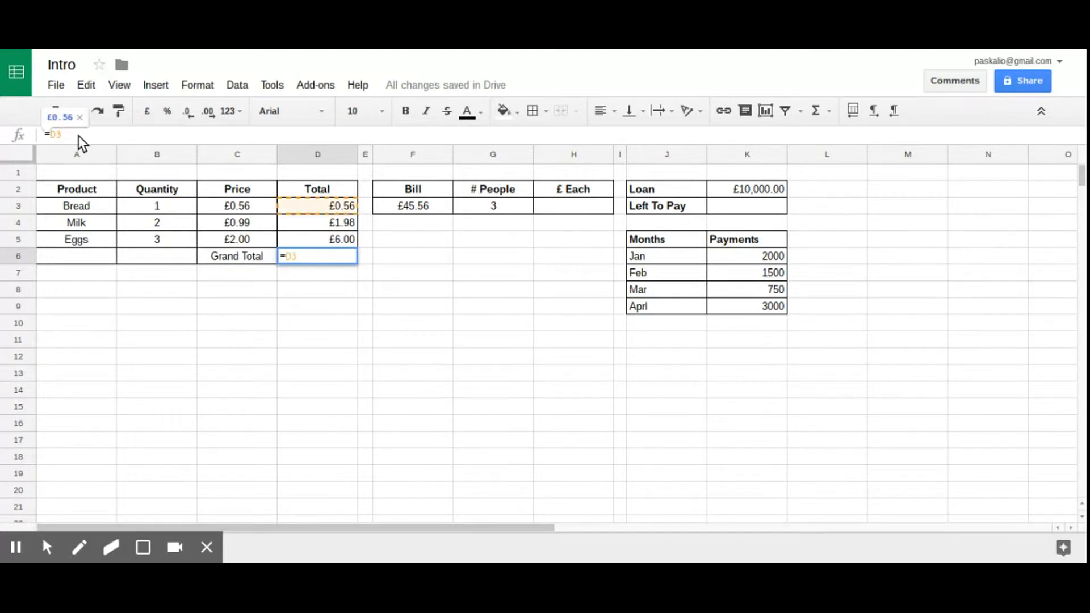
pyautogui.write('+')
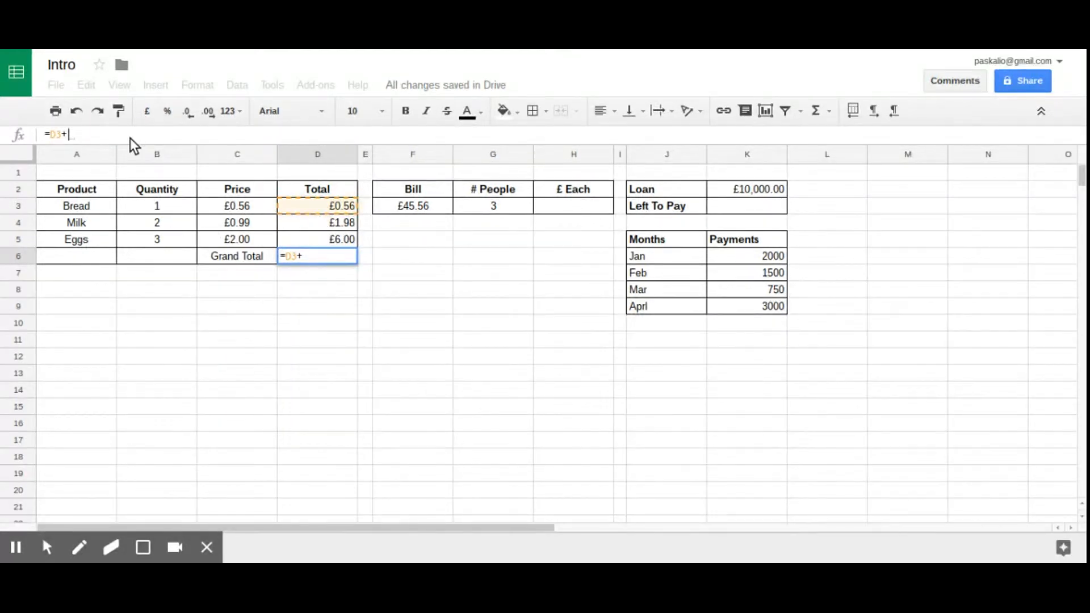
pyautogui.write('D4')
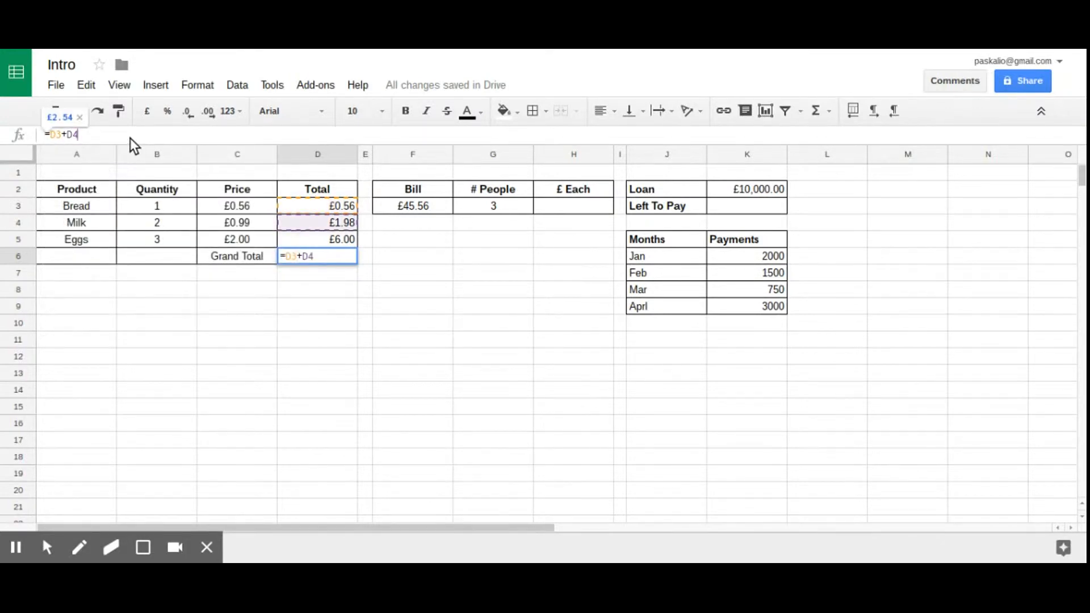
pyautogui.write('+')
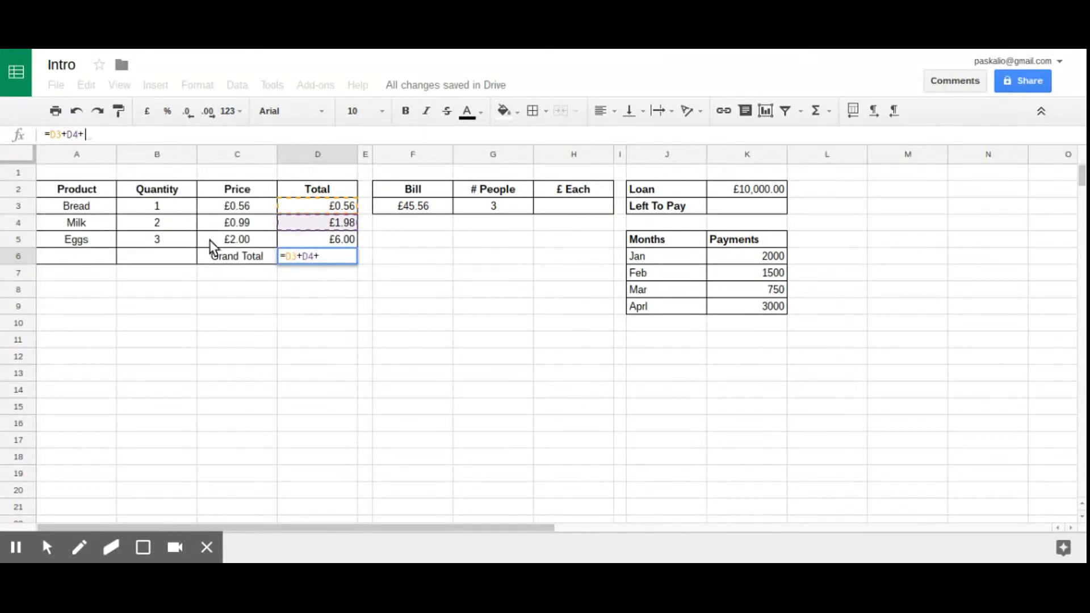
pyautogui.write('D5')
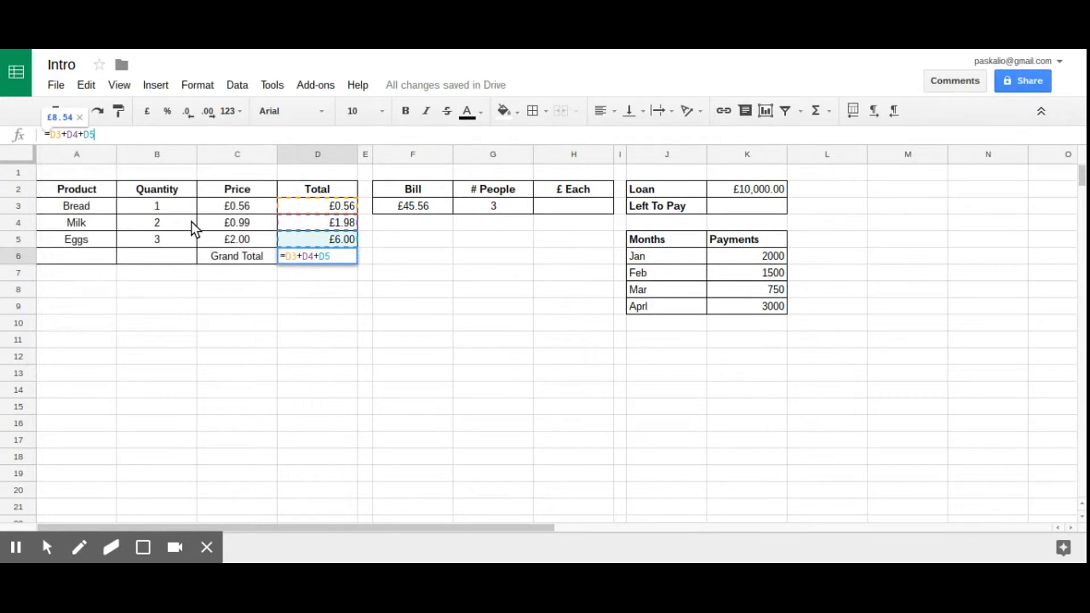
pyautogui.press('Return')
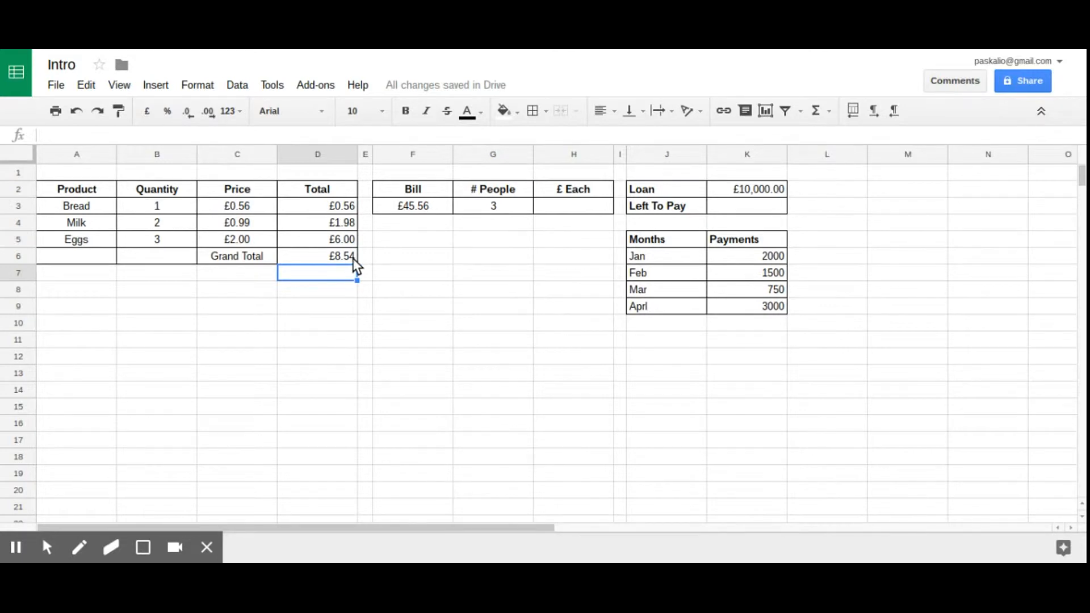
pyautogui.click(338, 257)
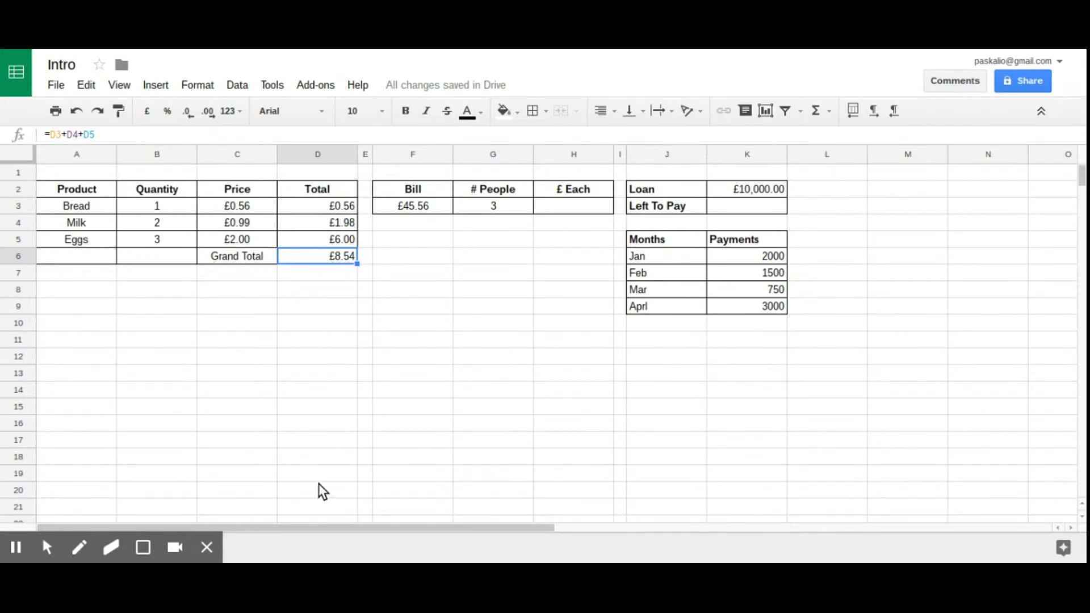
pyautogui.click(131, 140)
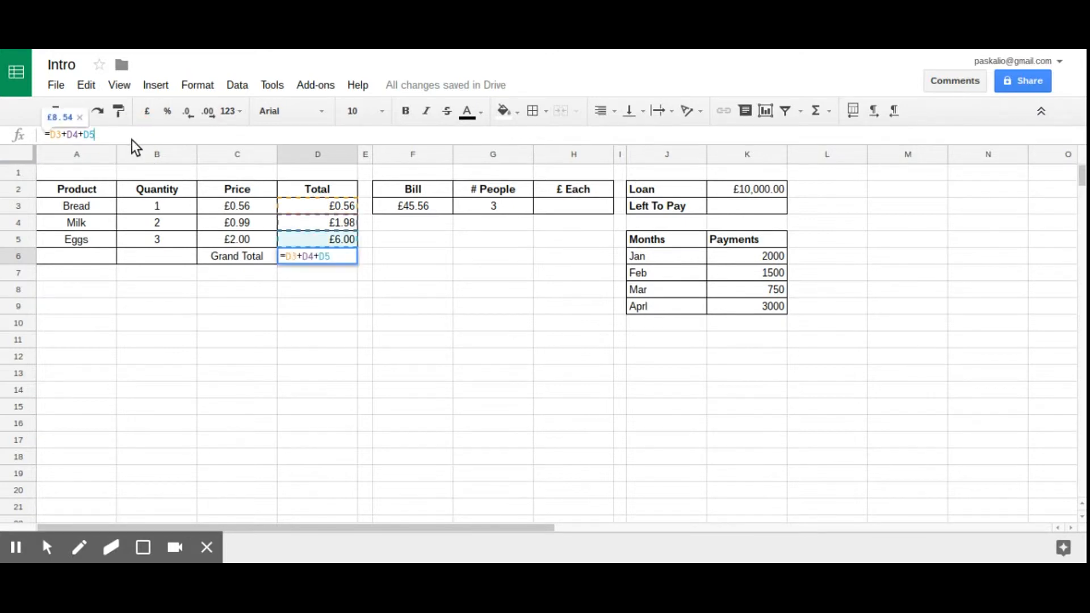
pyautogui.write('+D')
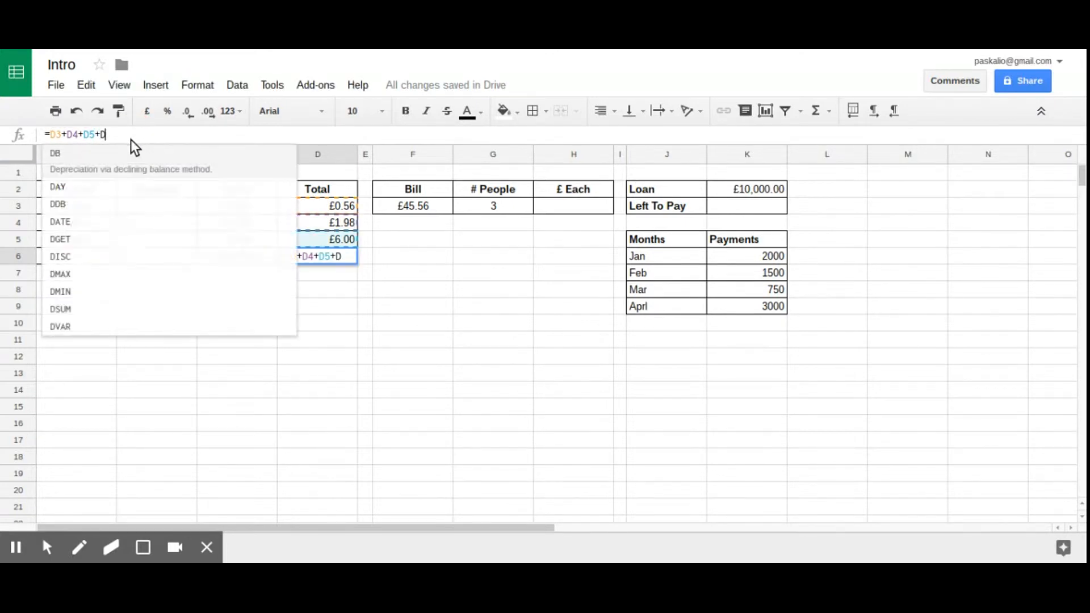
pyautogui.write('6+D7+D')
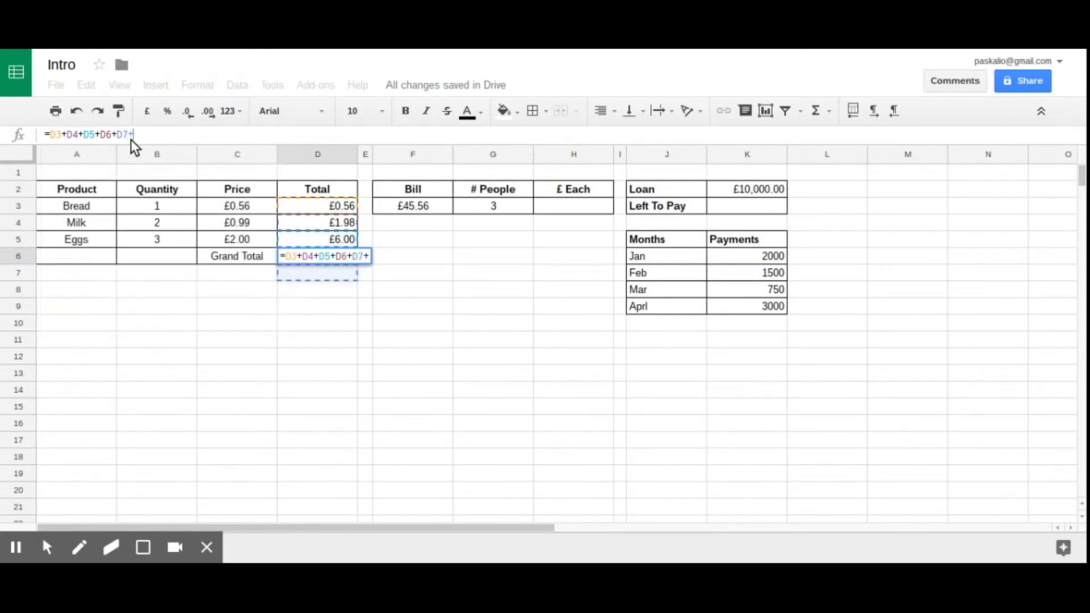
pyautogui.press('BackSpace')
pyautogui.press('BackSpace')
pyautogui.press('BackSpace')
pyautogui.press('BackSpace')
pyautogui.press('BackSpace')
pyautogui.press('BackSpace')
pyautogui.press('BackSpace')
pyautogui.press('BackSpace')
pyautogui.press('BackSpace')
pyautogui.press('BackSpace')
pyautogui.press('BackSpace')
pyautogui.press('BackSpace')
pyautogui.press('BackSpace')
pyautogui.press('BackSpace')
pyautogui.press('BackSpace')
pyautogui.press('BackSpace')
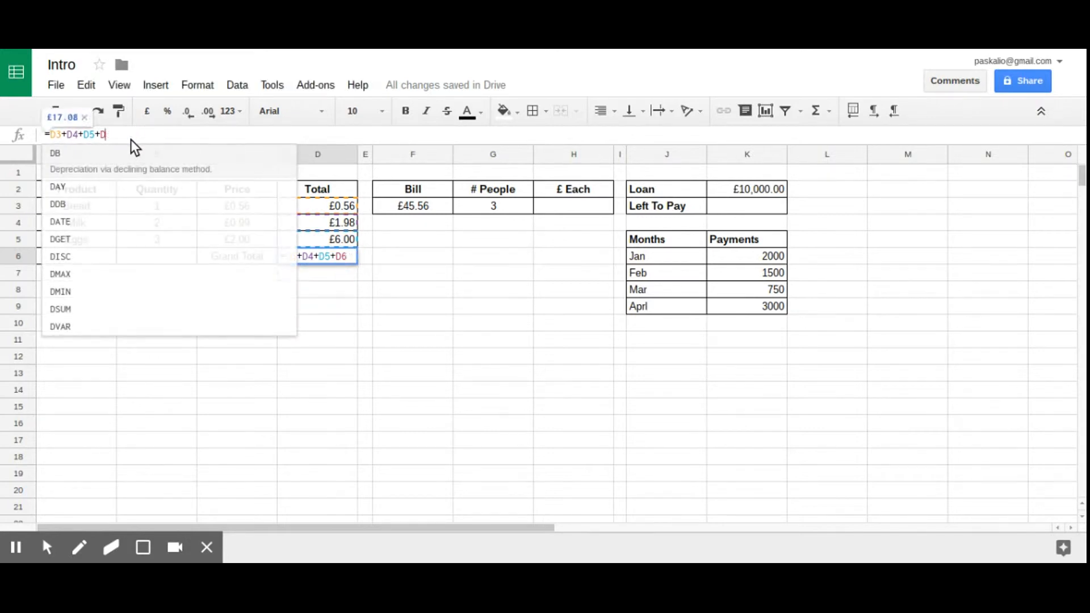
pyautogui.press('Escape')
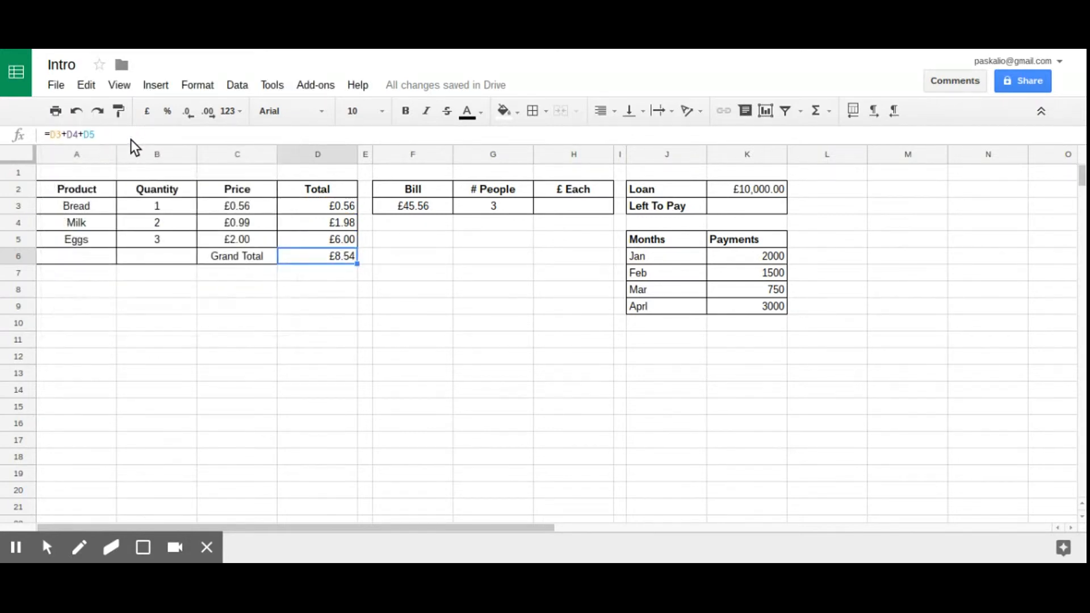
# Step: Replace the Grand Total formula in D6 with =sum(D3:D5) to add the three product totals as a range
pyautogui.click(288, 302)
pyautogui.click(335, 259)
pyautogui.press('Delete')
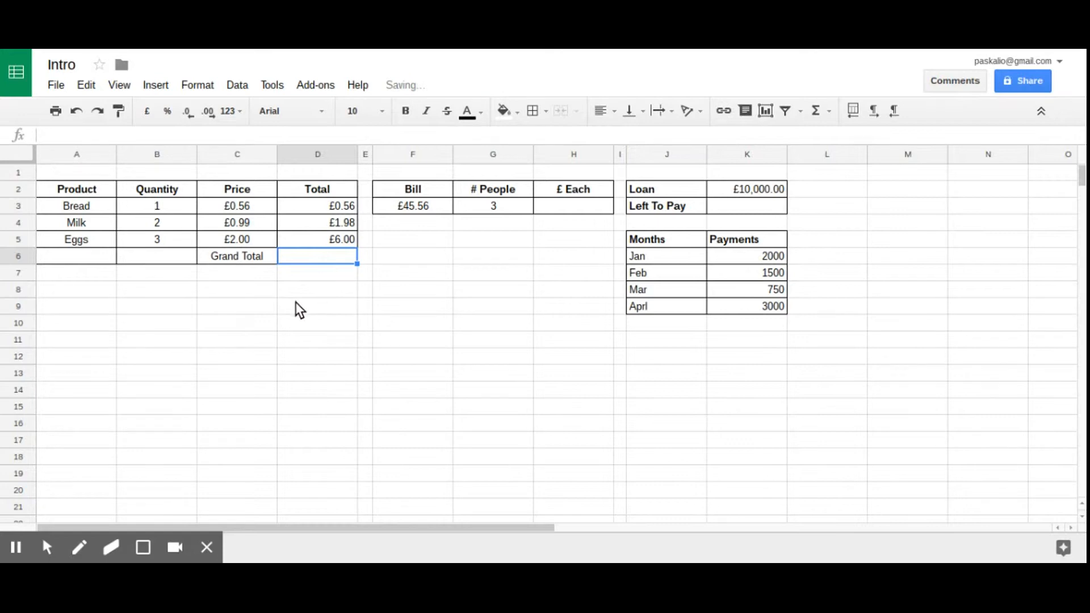
pyautogui.click(295, 303)
pyautogui.click(326, 260)
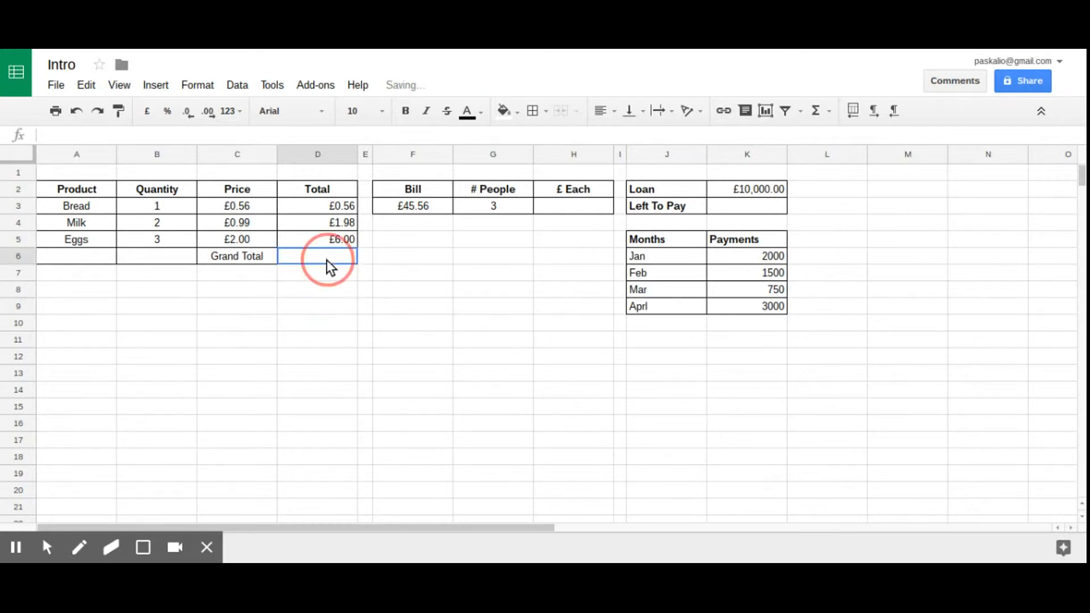
pyautogui.click(128, 135)
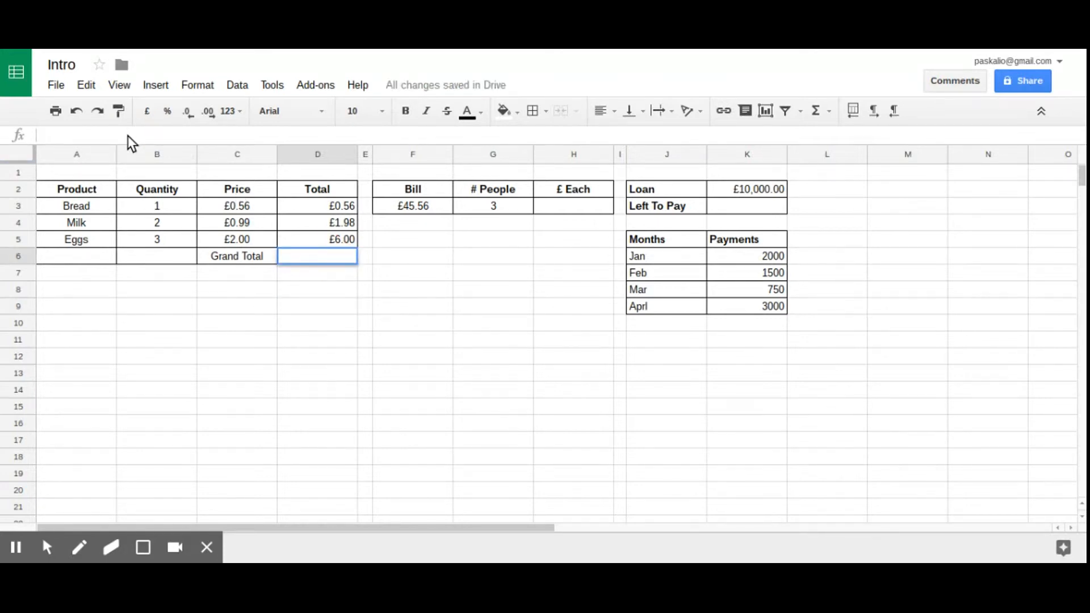
pyautogui.write('=sum')
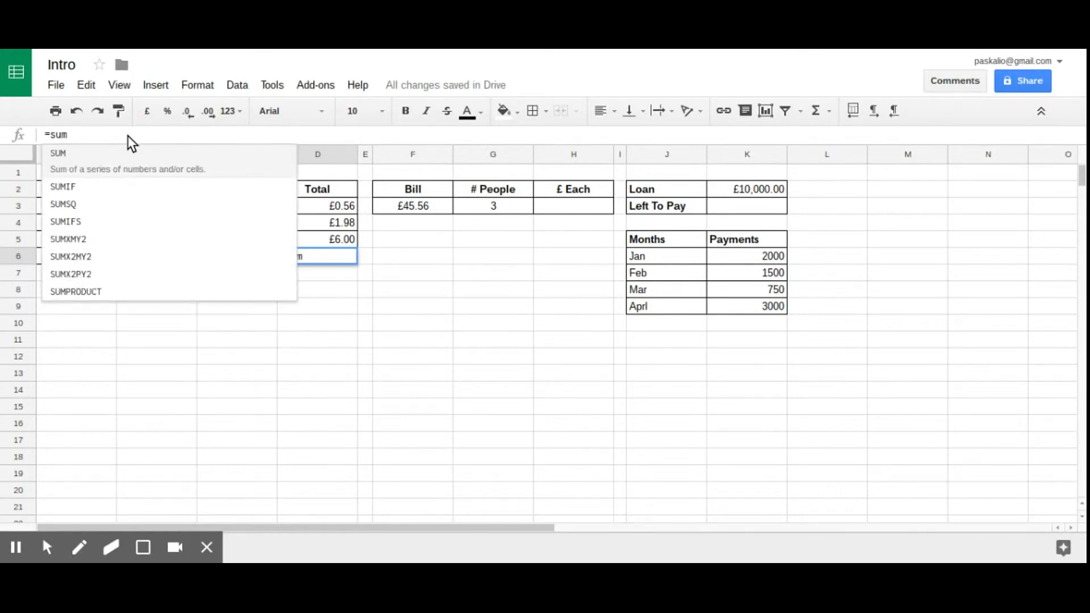
pyautogui.write('(')
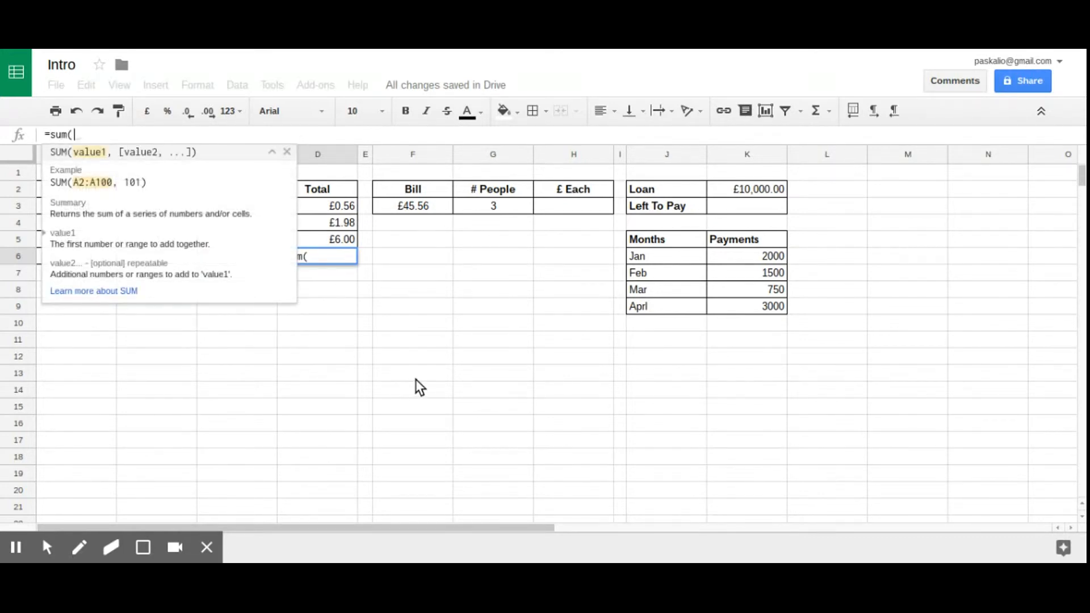
pyautogui.click(286, 152)
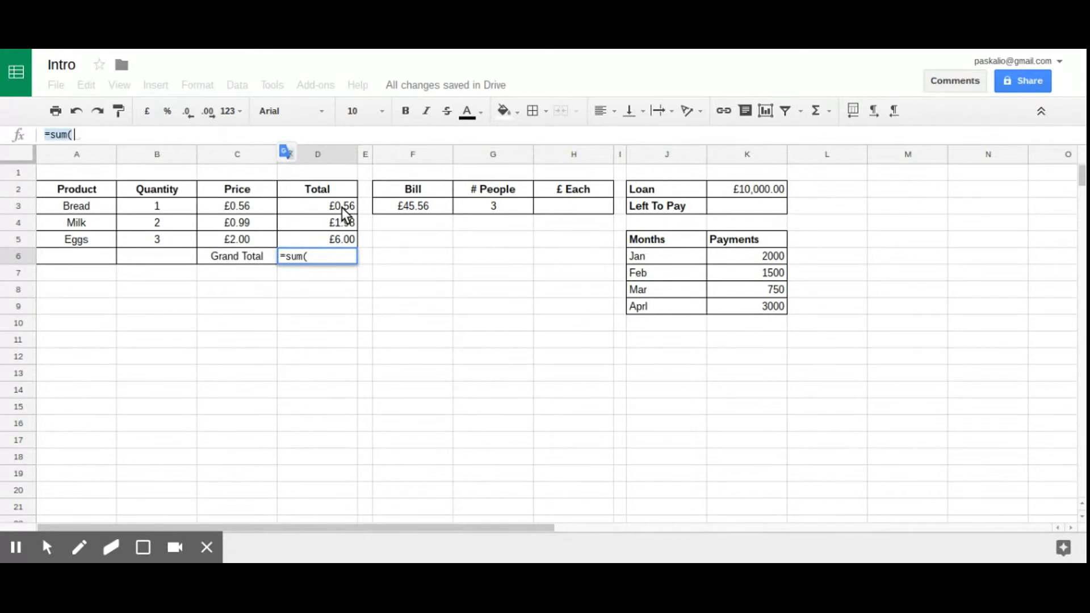
pyautogui.click(92, 137)
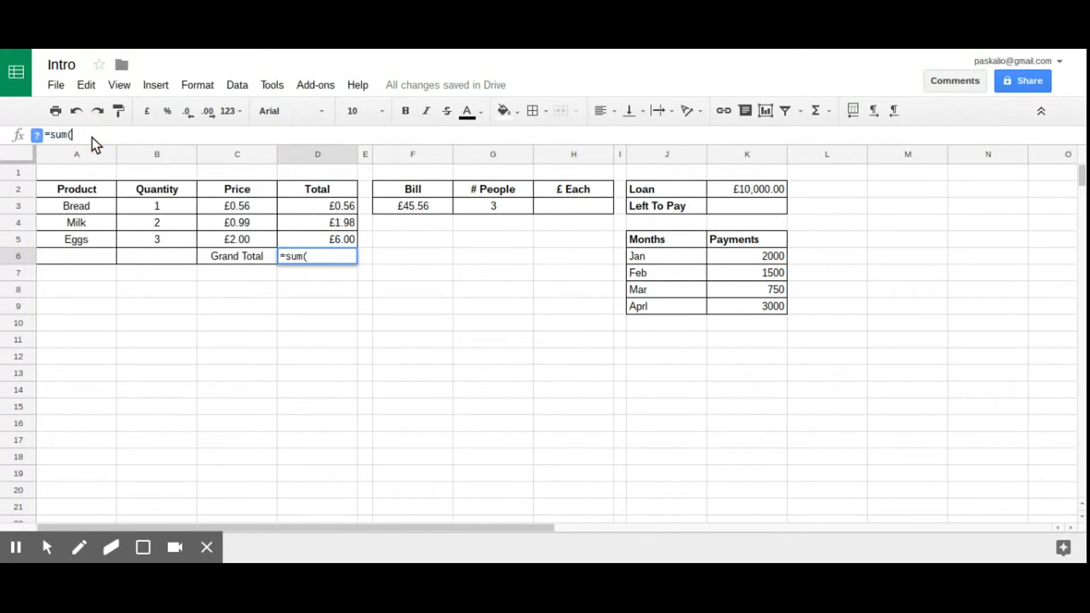
pyautogui.write('D3:D5)')
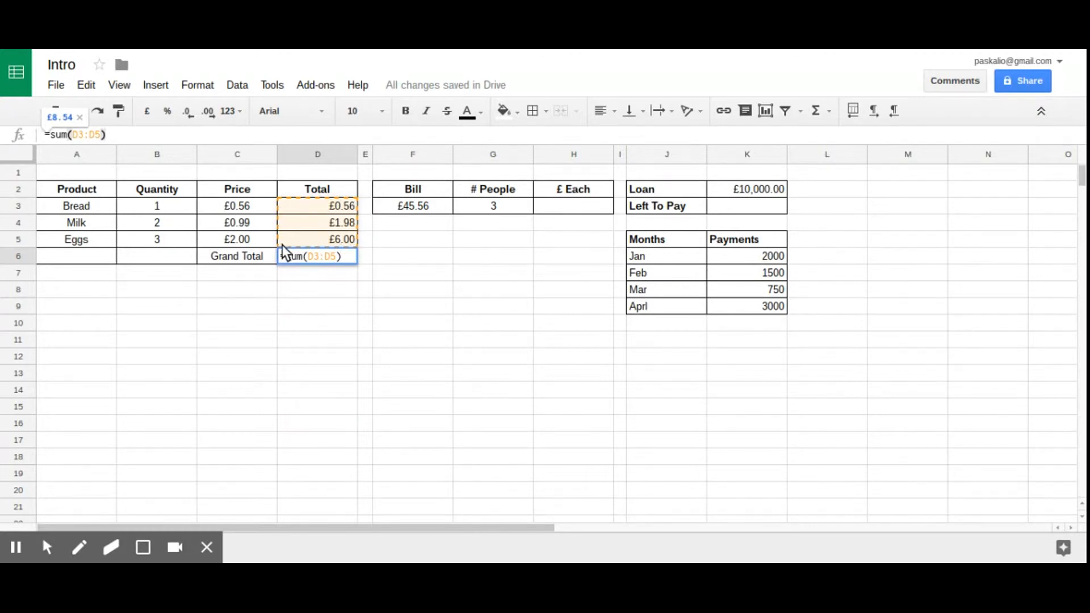
pyautogui.press('Return')
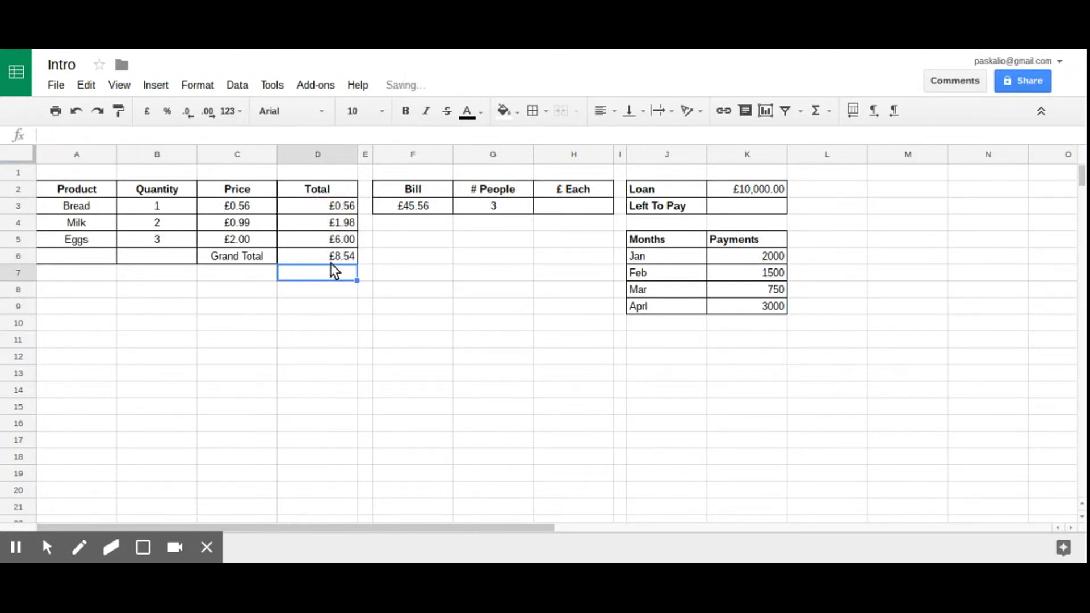
pyautogui.click(335, 258)
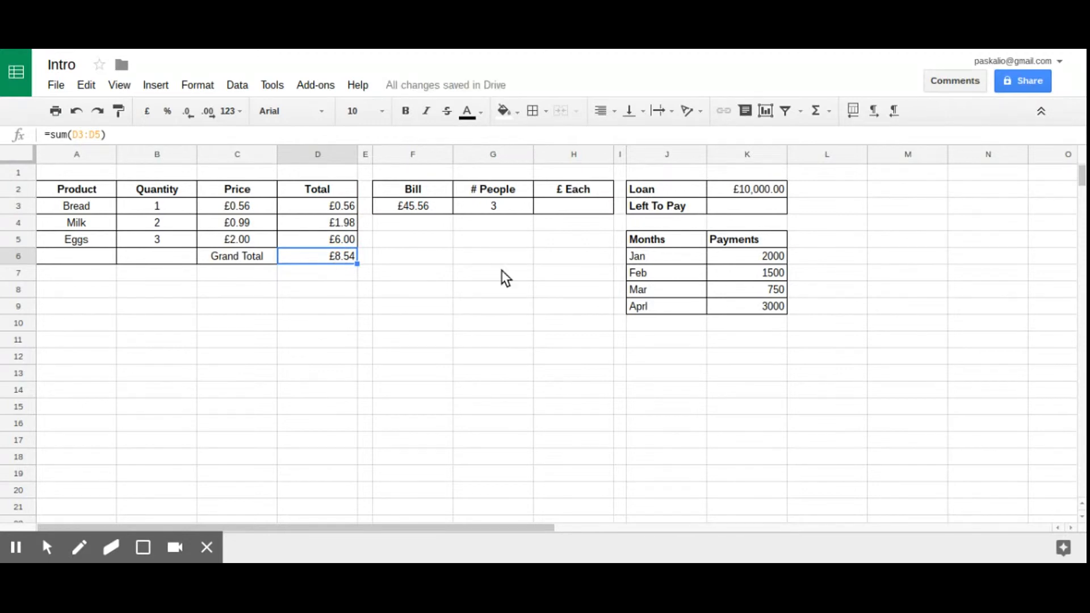
# Step: Calculate each person's share of the bill in H3 with the formula =F3/G3
pyautogui.click(572, 207)
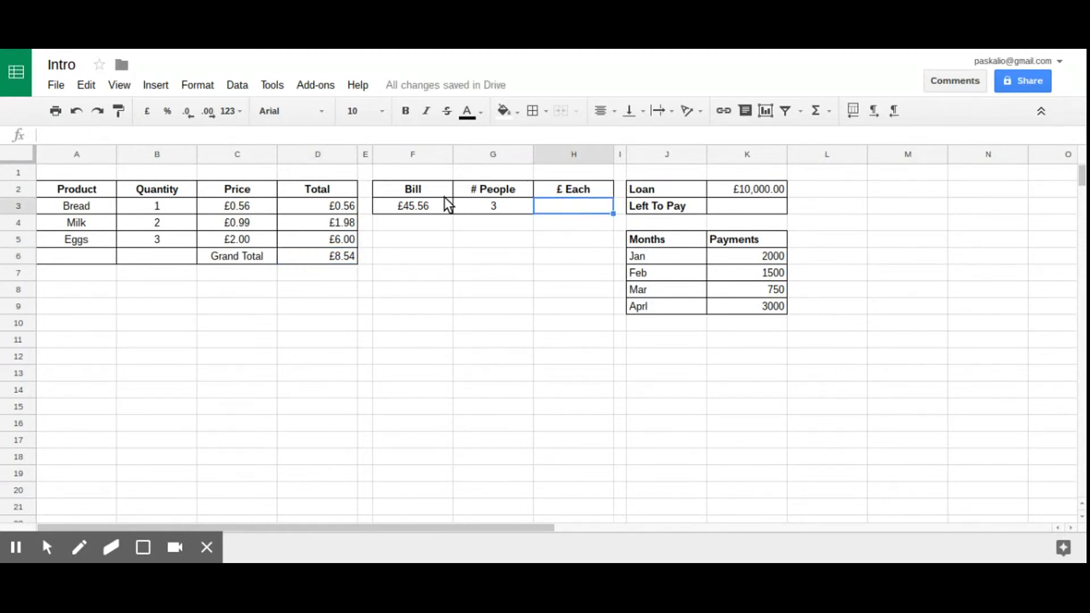
pyautogui.click(424, 207)
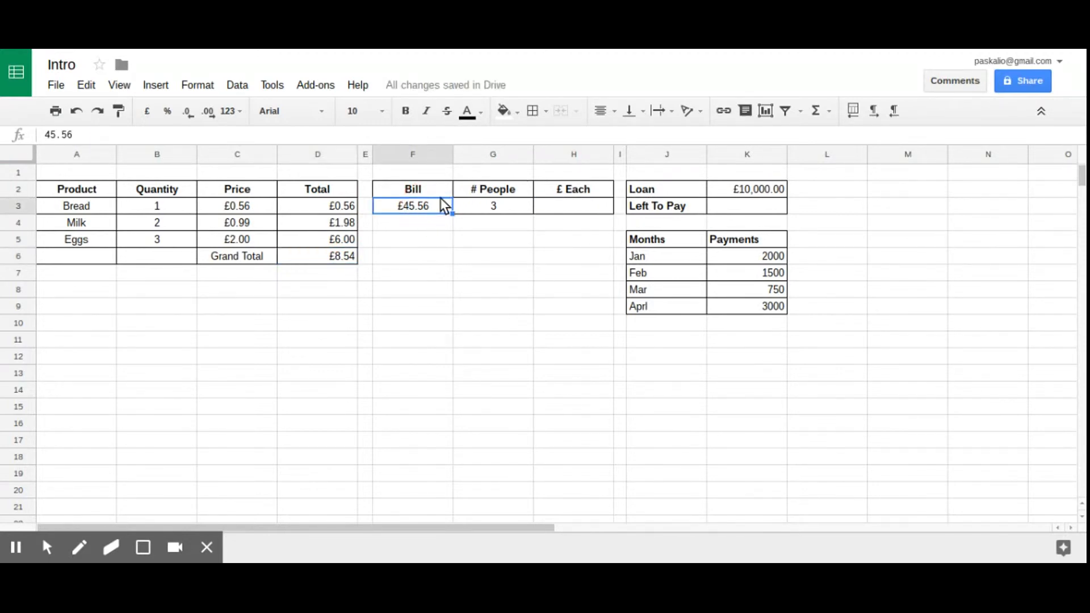
pyautogui.click(505, 211)
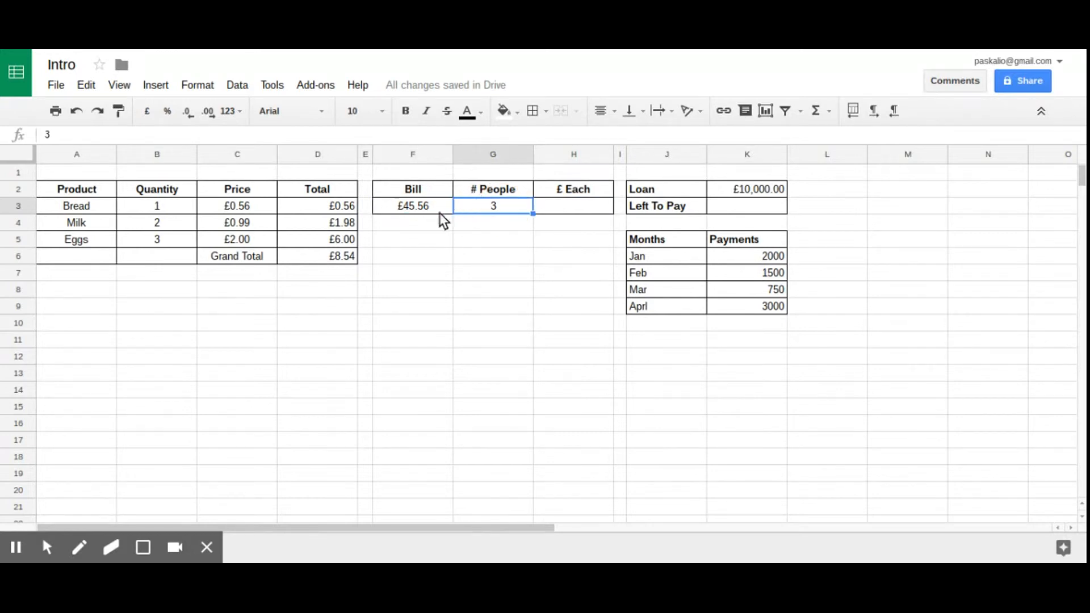
pyautogui.click(412, 206)
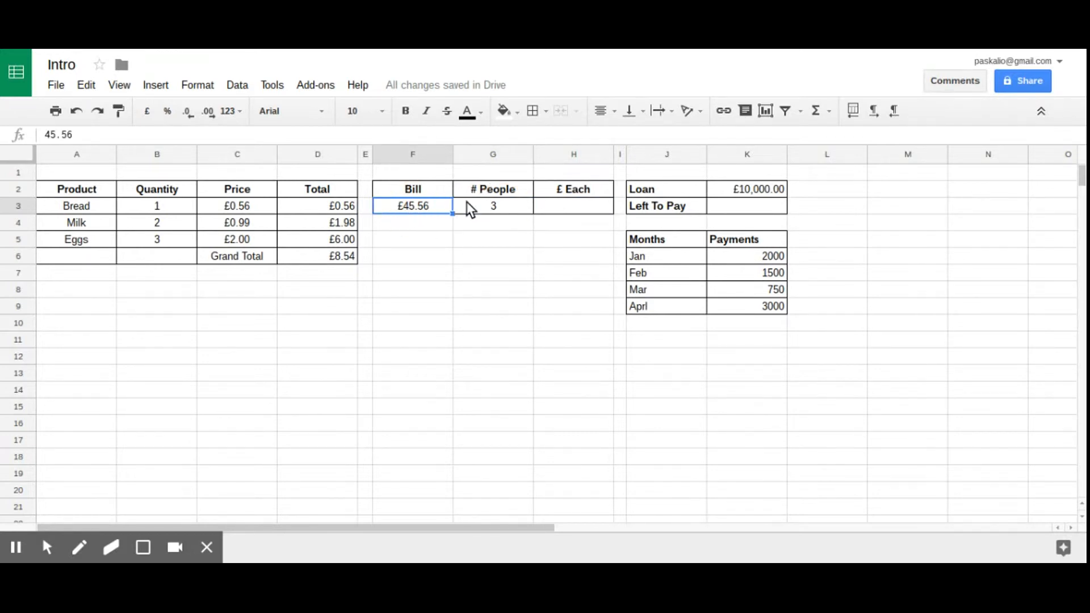
pyautogui.click(583, 206)
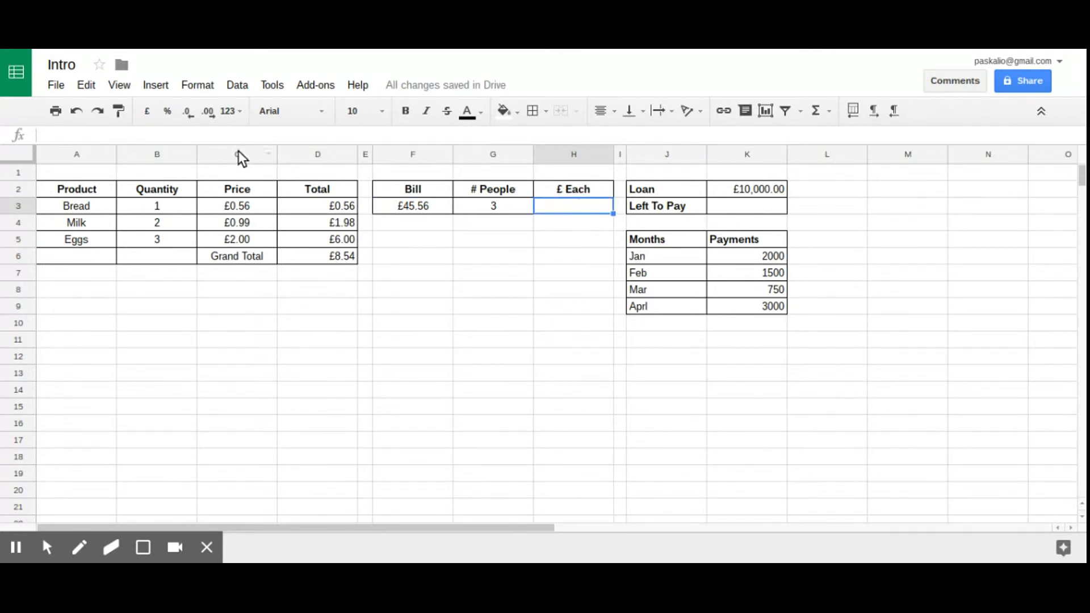
pyautogui.write('=')
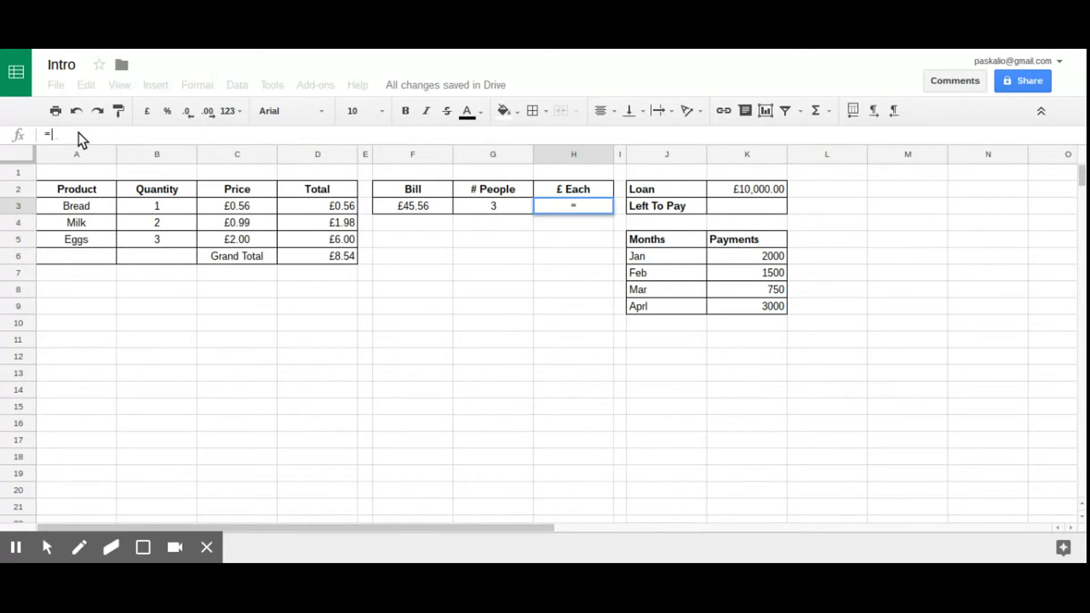
pyautogui.click(397, 202)
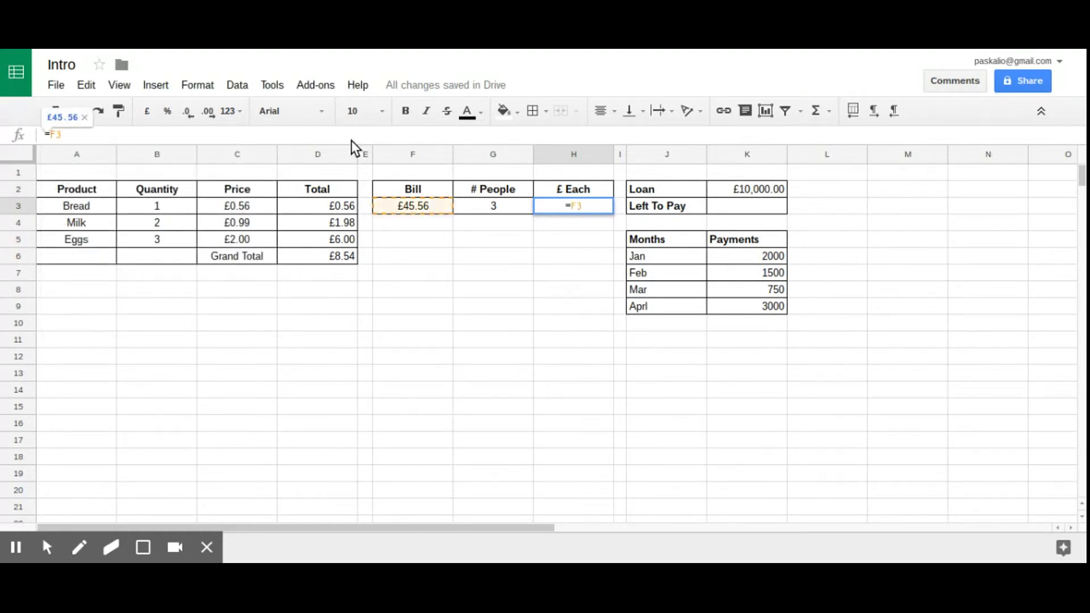
pyautogui.write('/')
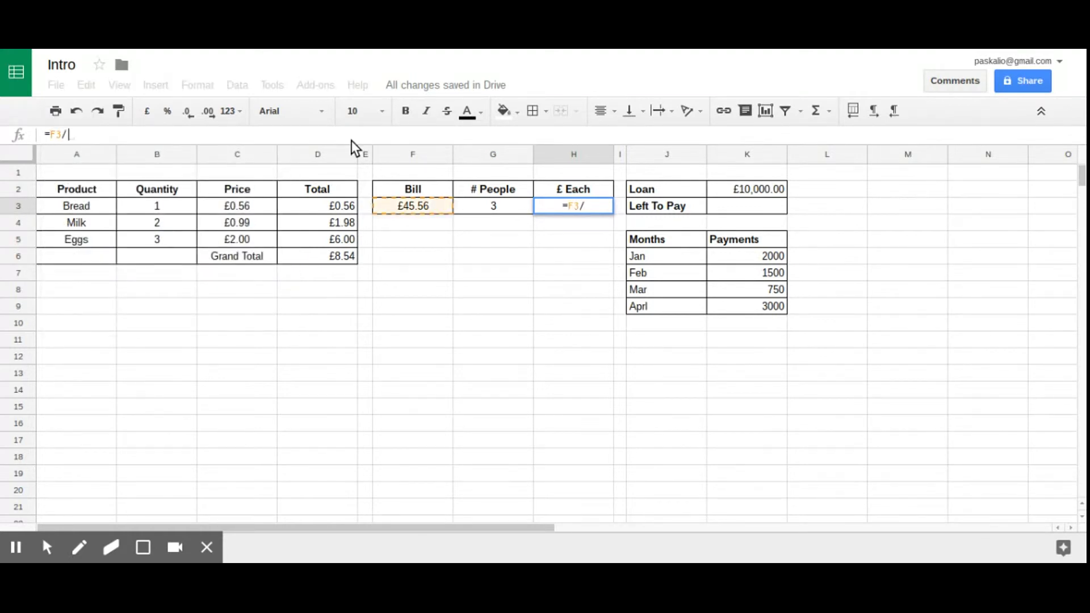
pyautogui.click(496, 204)
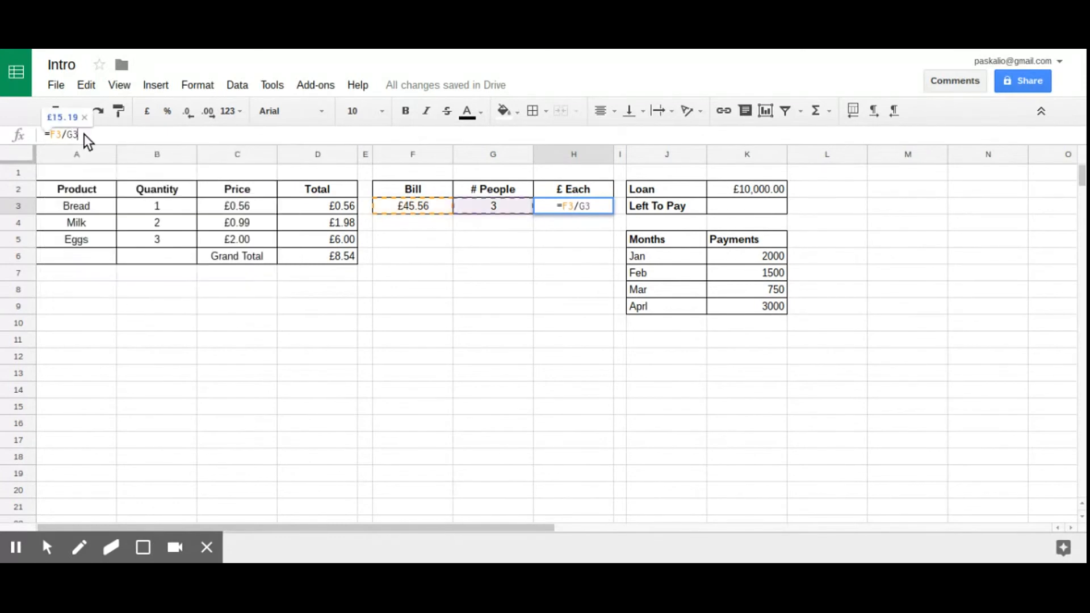
pyautogui.press('Return')
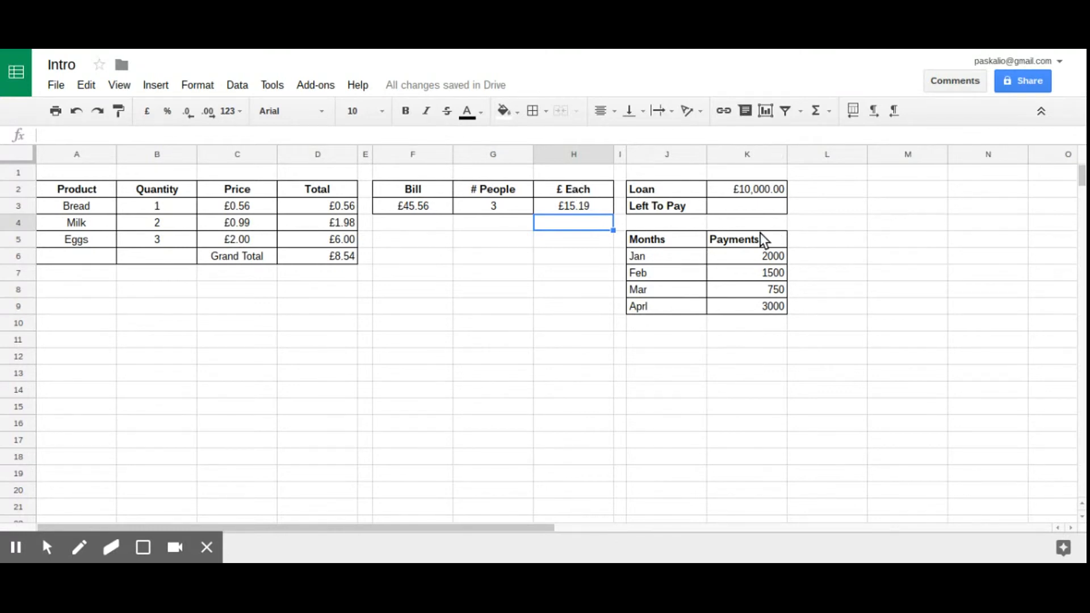
# Step: Review the loan amount in K2 and the January to April payments in K6:K9
pyautogui.click(747, 189)
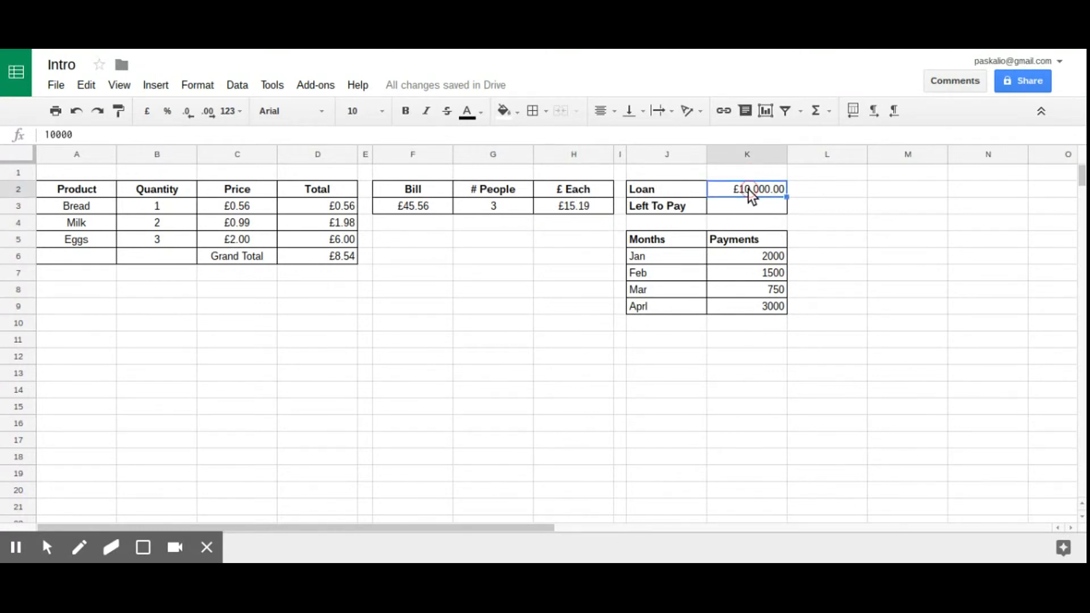
pyautogui.moveTo(650, 261); pyautogui.dragTo(660, 309)
pyautogui.moveTo(764, 241); pyautogui.dragTo(768, 312)
pyautogui.click(762, 256)
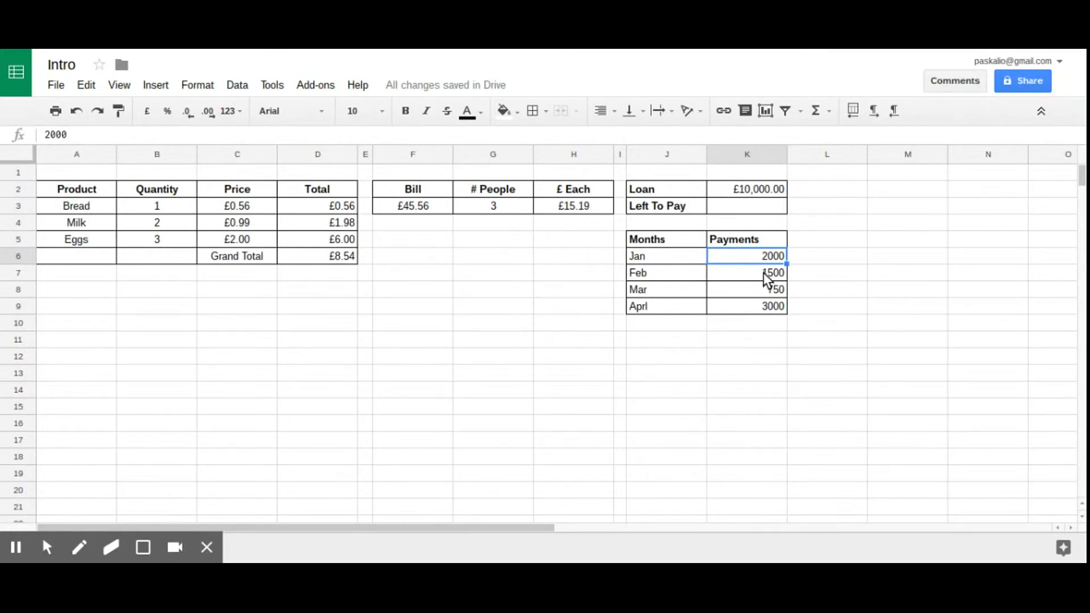
pyautogui.click(761, 290)
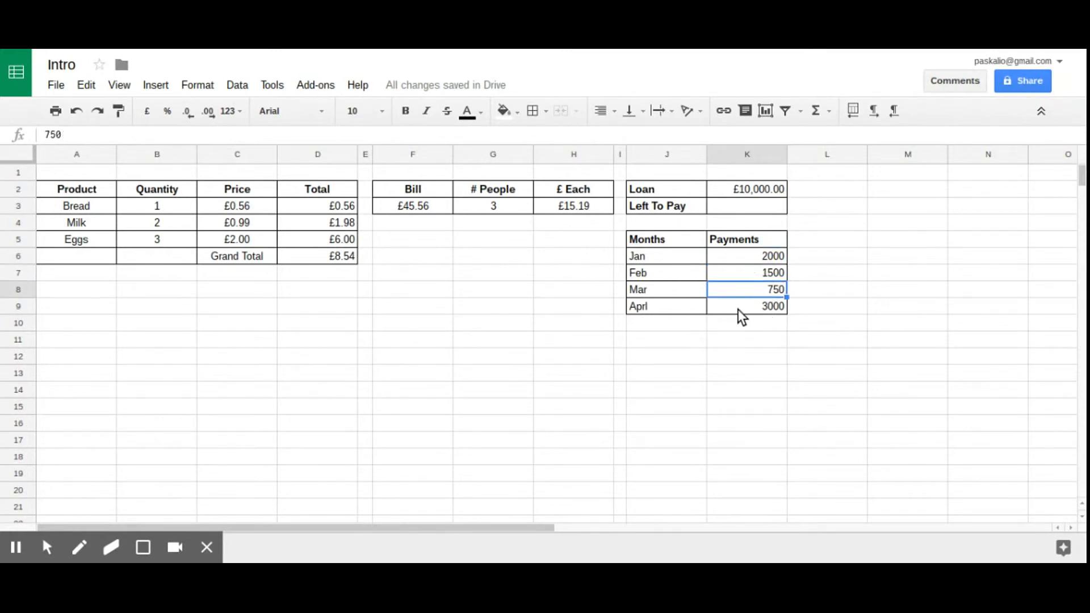
pyautogui.click(649, 309)
pyautogui.press('Right')
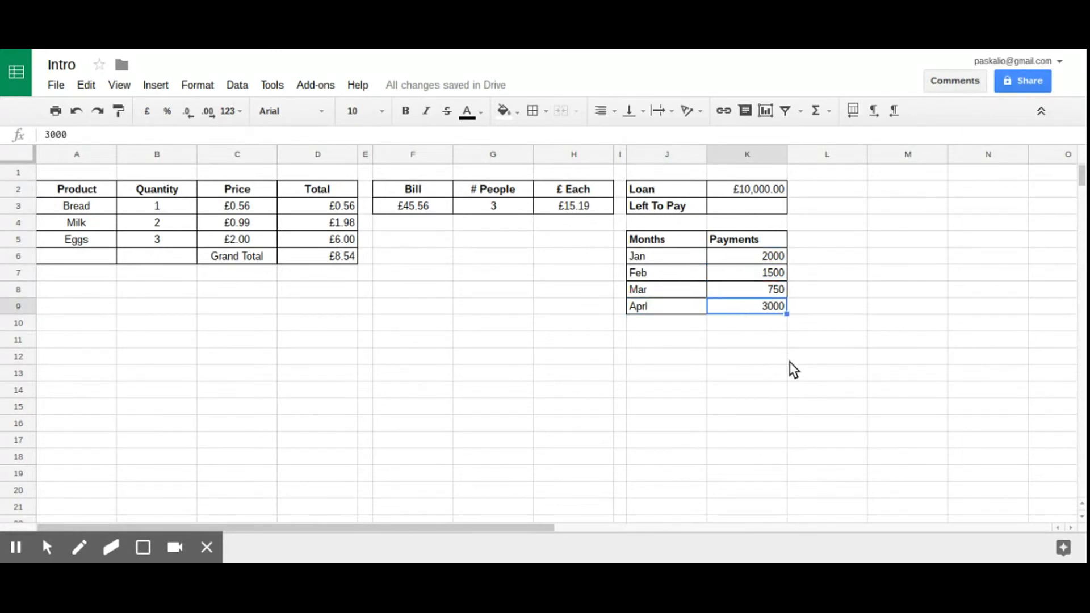
# Step: Start the Left To Pay formula in K3 with the loan amount and a minus sign, =K2-
pyautogui.click(747, 210)
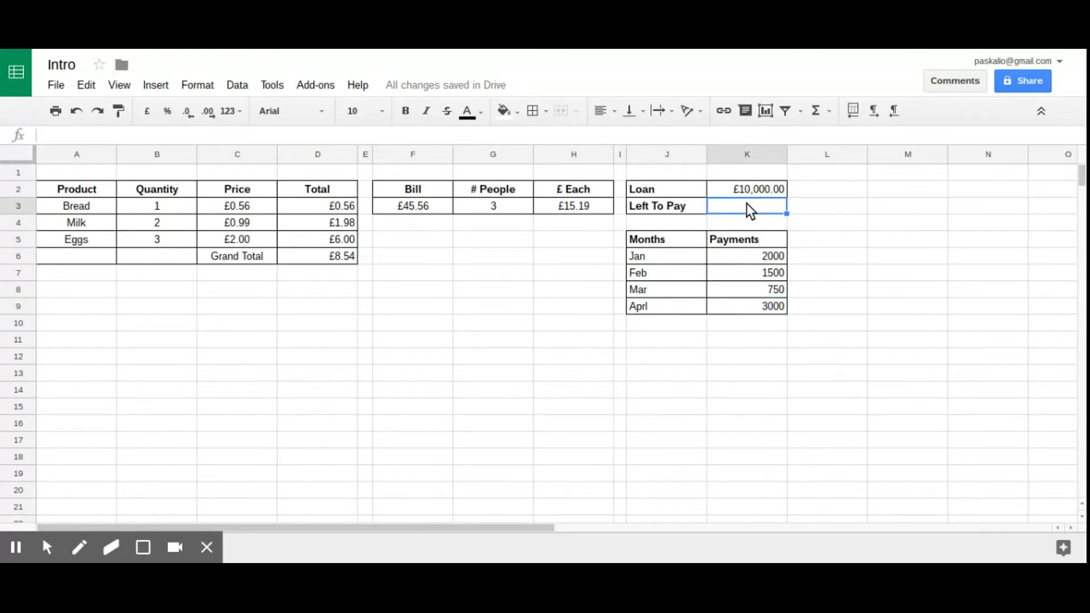
pyautogui.click(226, 135)
pyautogui.write('=')
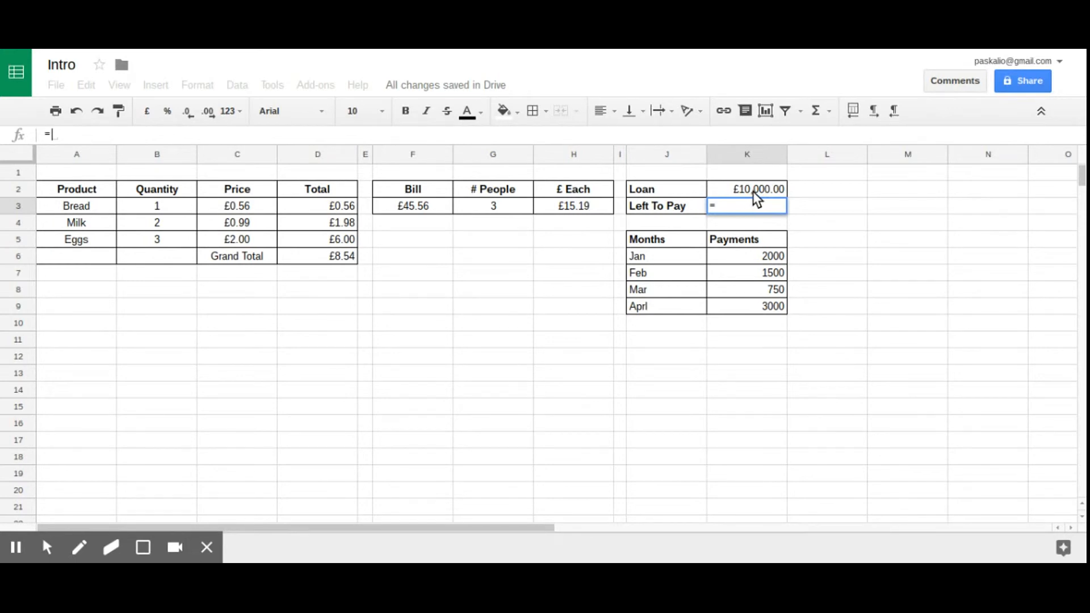
pyautogui.write('K2')
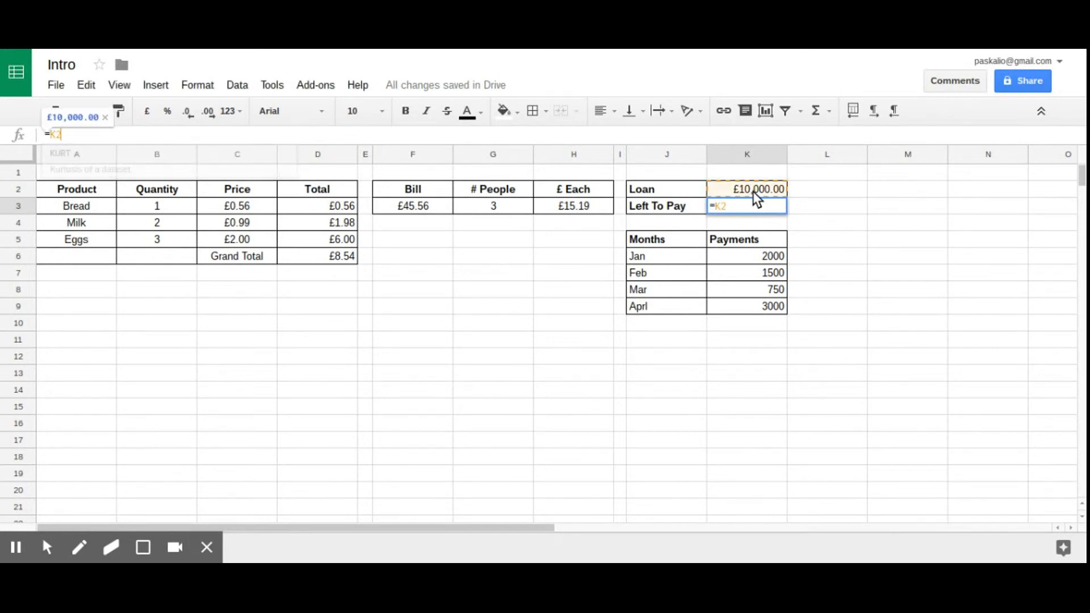
pyautogui.write('-')
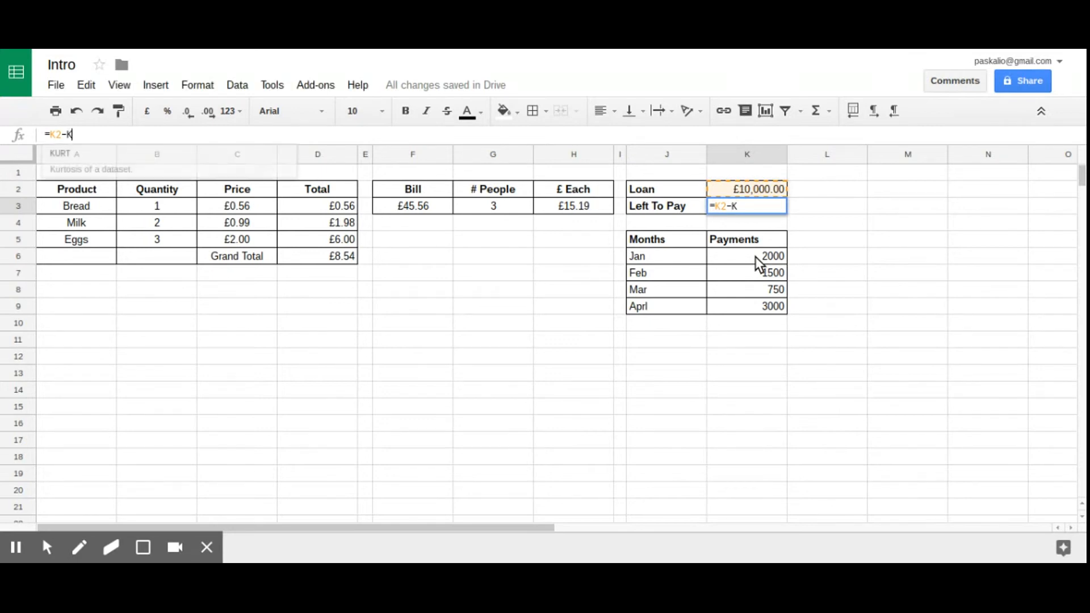
pyautogui.write('K6_')
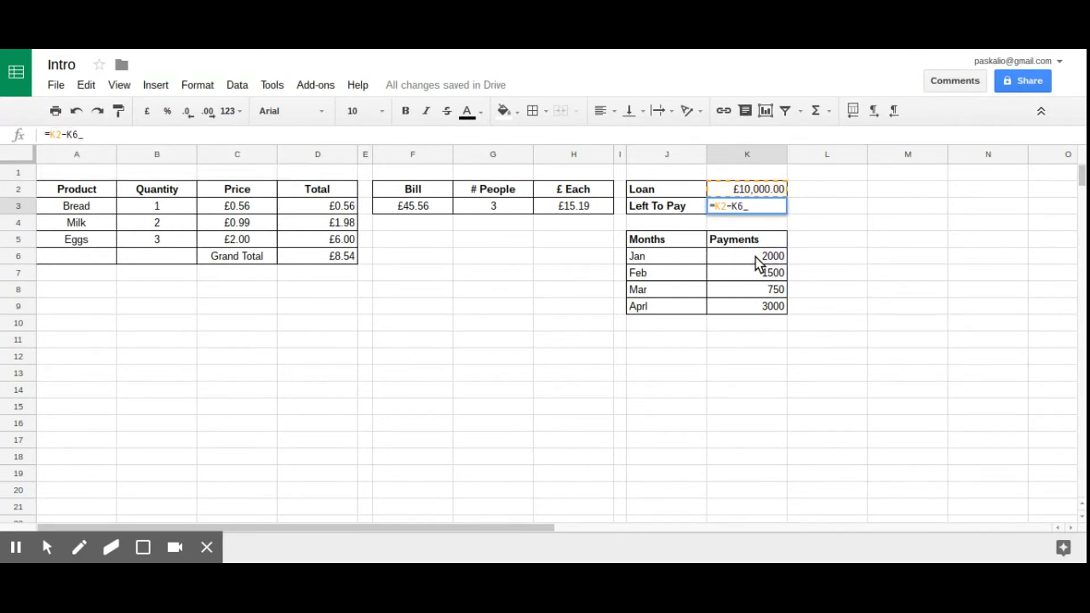
pyautogui.write('k7')
pyautogui.press('BackSpace')
pyautogui.press('BackSpace')
pyautogui.press('BackSpace')
pyautogui.write('-K')
pyautogui.write('7-K8')
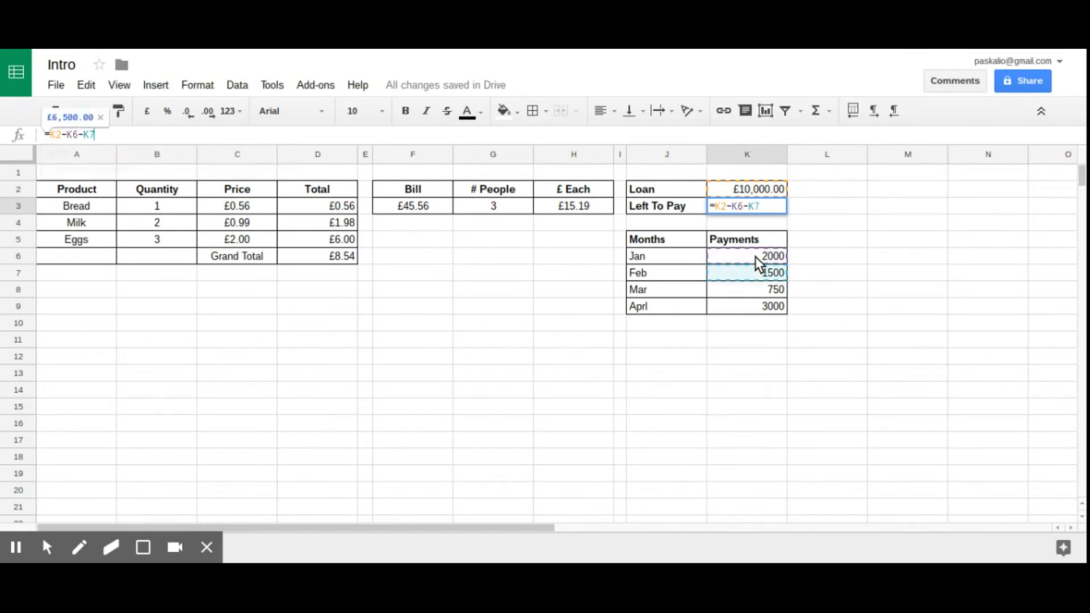
pyautogui.press('BackSpace')
pyautogui.press('BackSpace')
pyautogui.press('BackSpace')
pyautogui.press('BackSpace')
pyautogui.press('BackSpace')
pyautogui.press('BackSpace')
pyautogui.press('BackSpace')
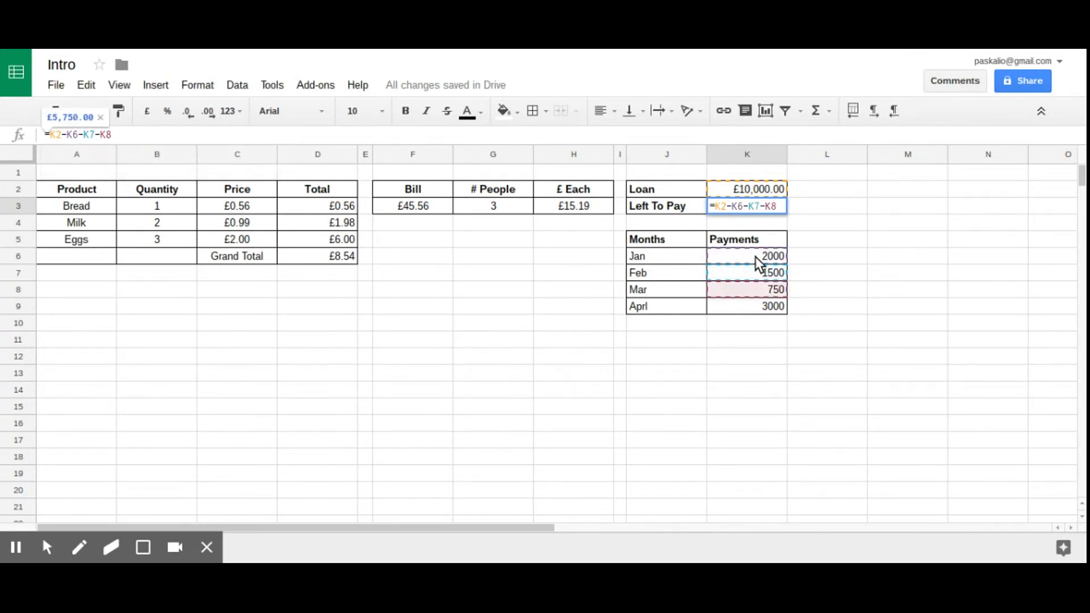
pyautogui.press('BackSpace')
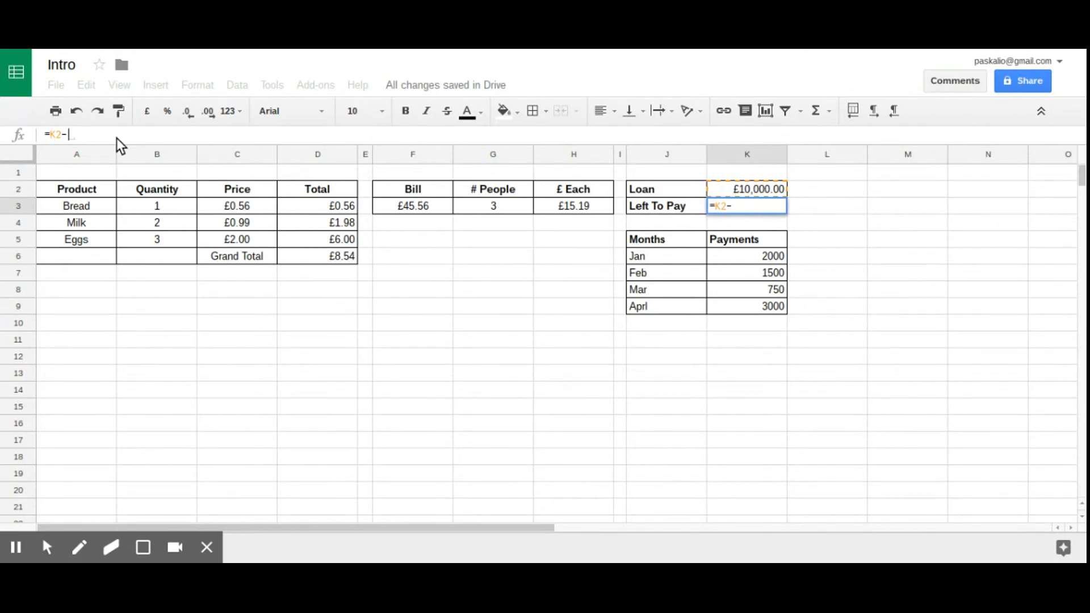
# Step: Complete the Left To Pay formula in K3 as =K2-SUM(K6:K9) to subtract all monthly payments from the loan
pyautogui.write('SUM')
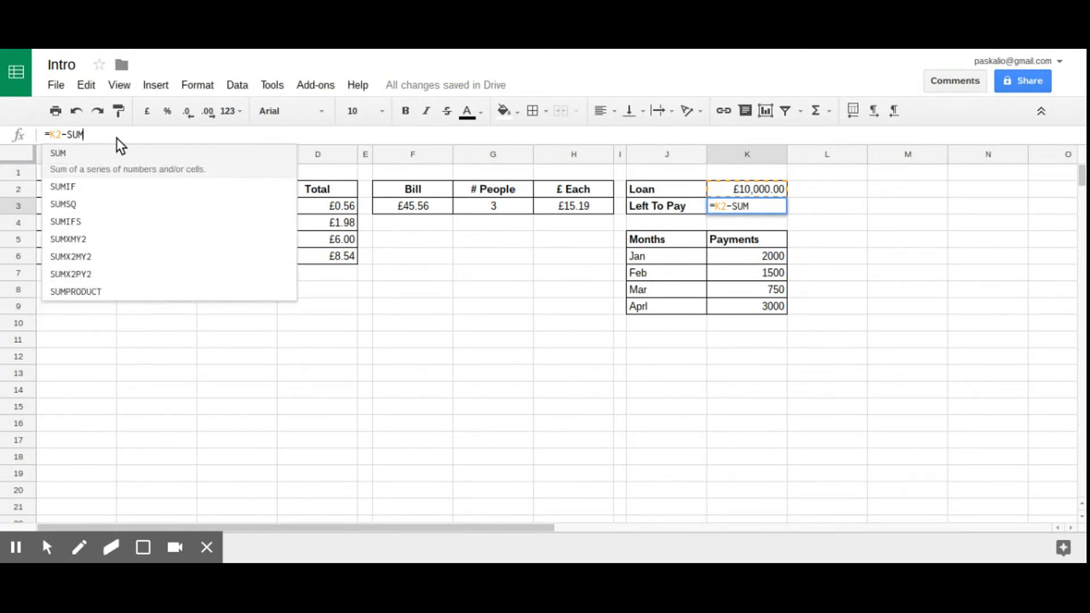
pyautogui.write('(')
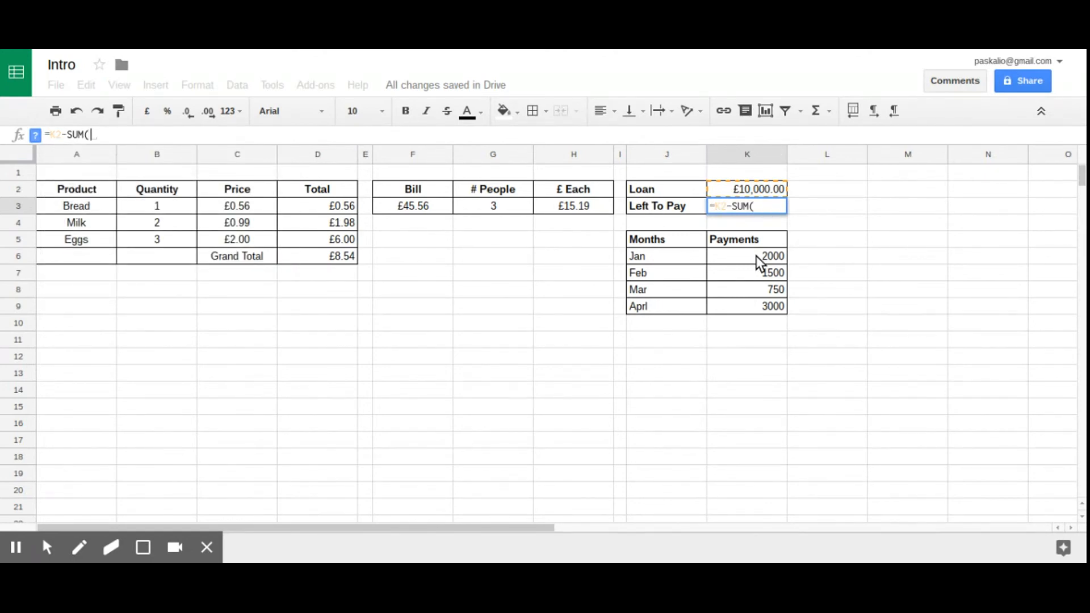
pyautogui.write('K6')
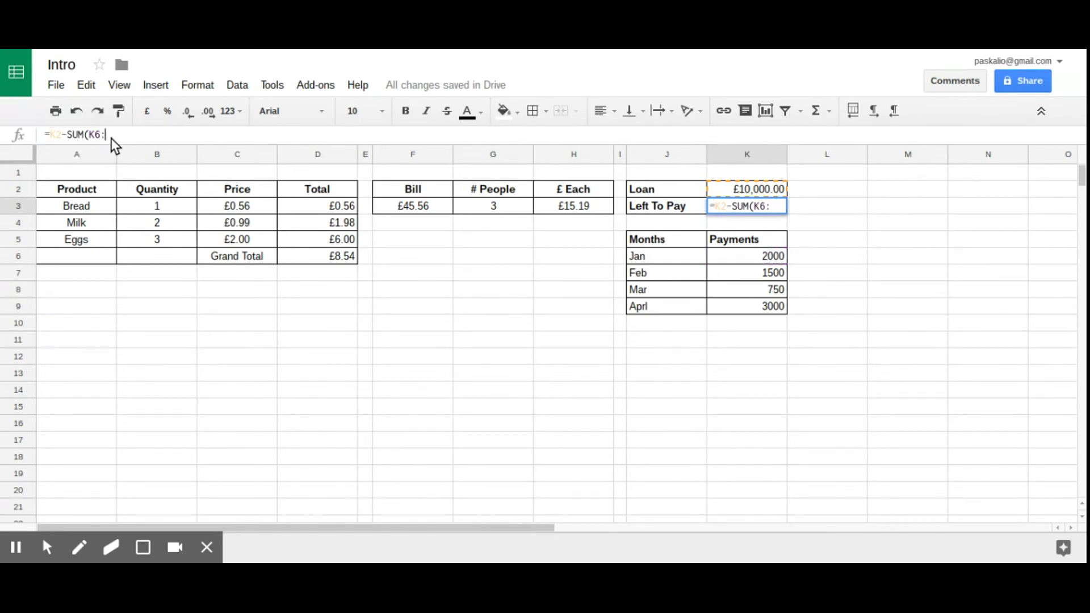
pyautogui.write(':K9')
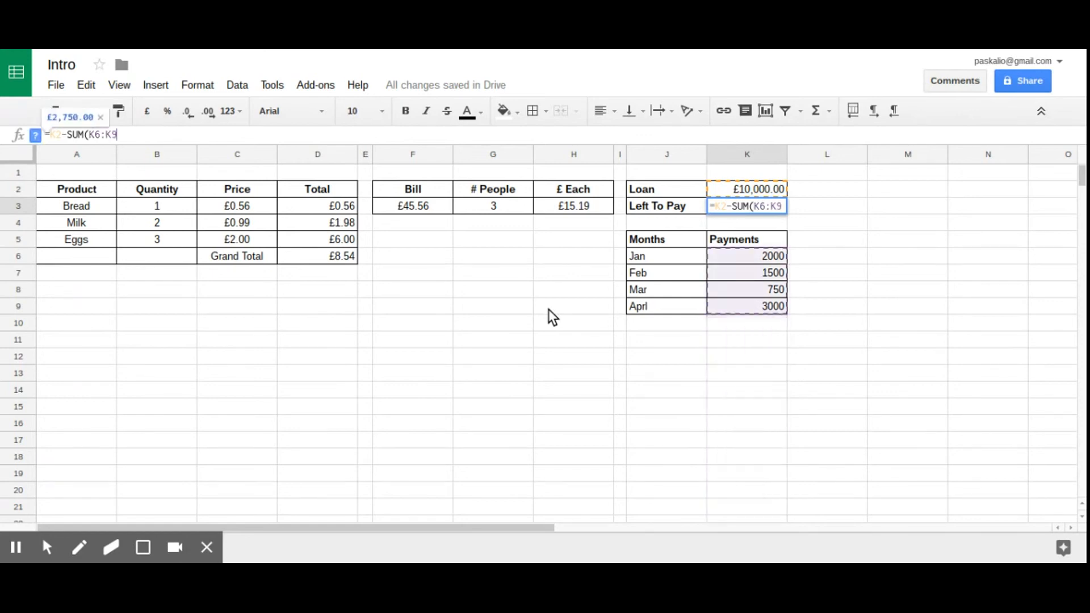
pyautogui.write(')')
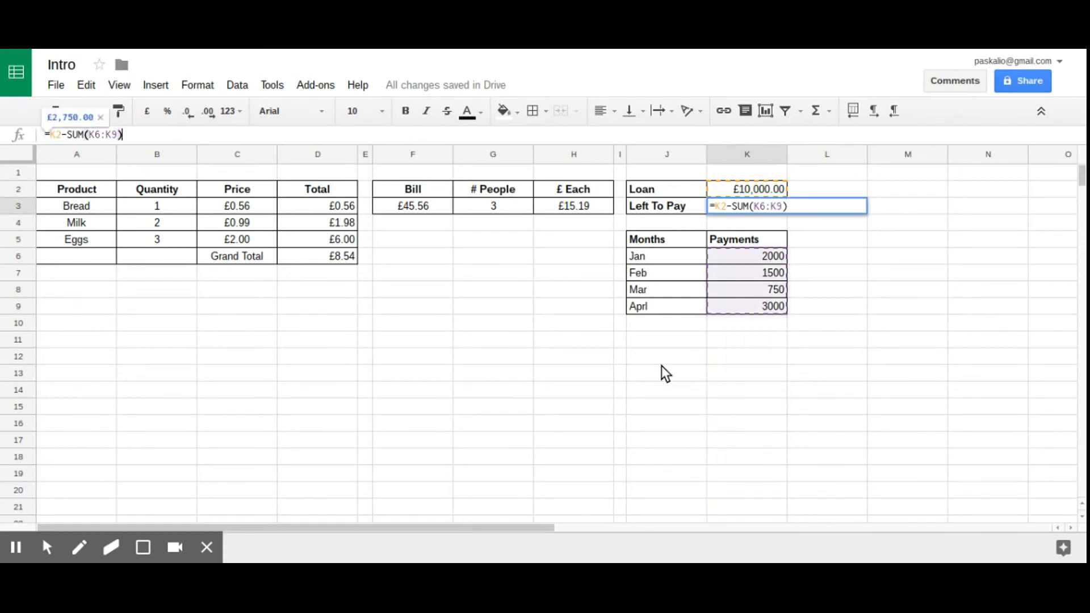
pyautogui.press('Return')
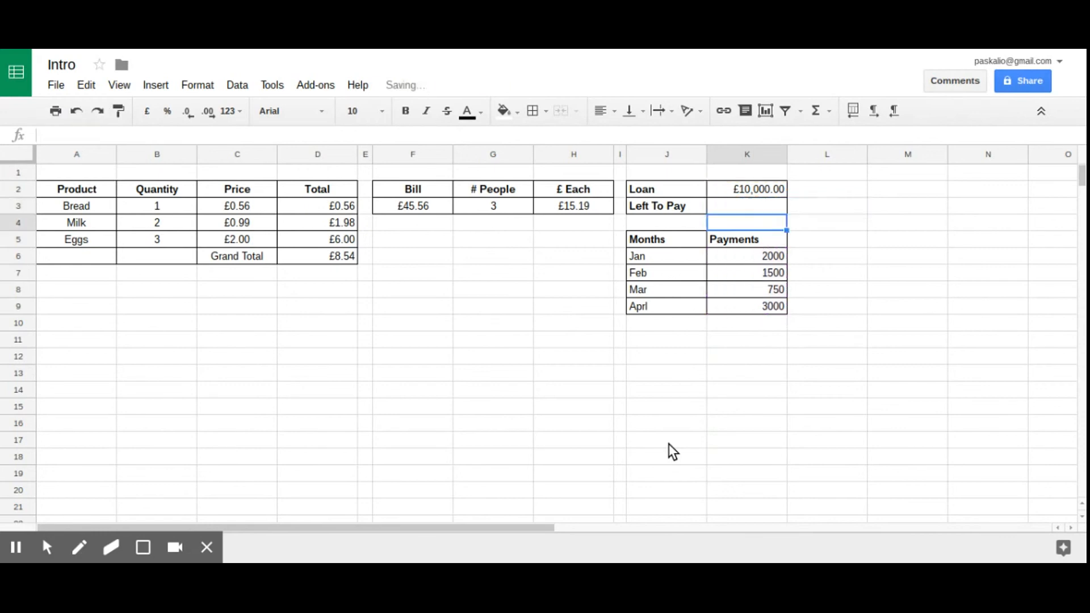
pyautogui.click(758, 210)
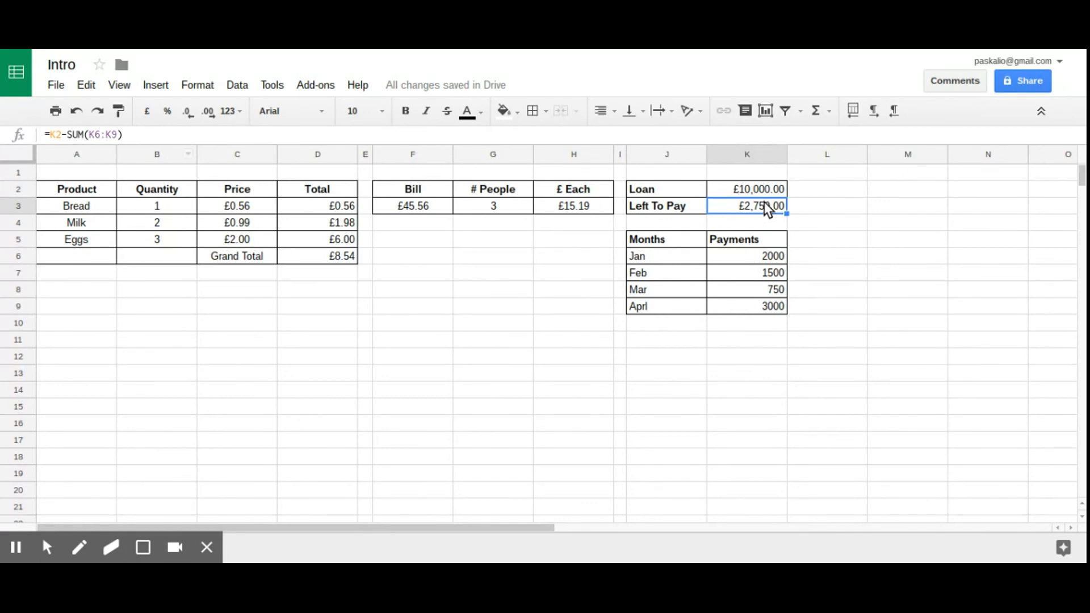
pyautogui.click(517, 329)
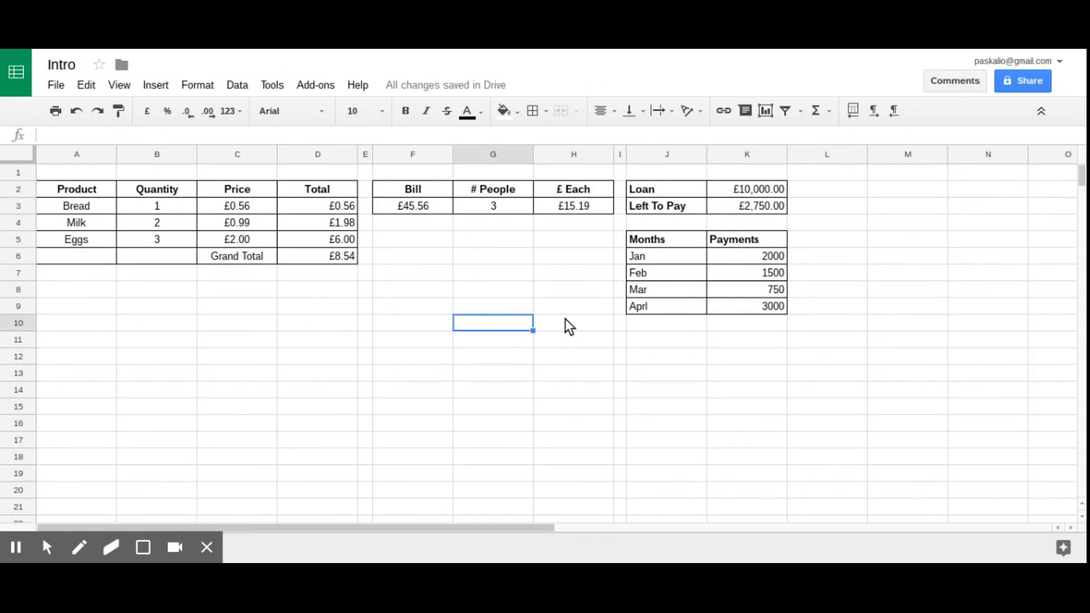